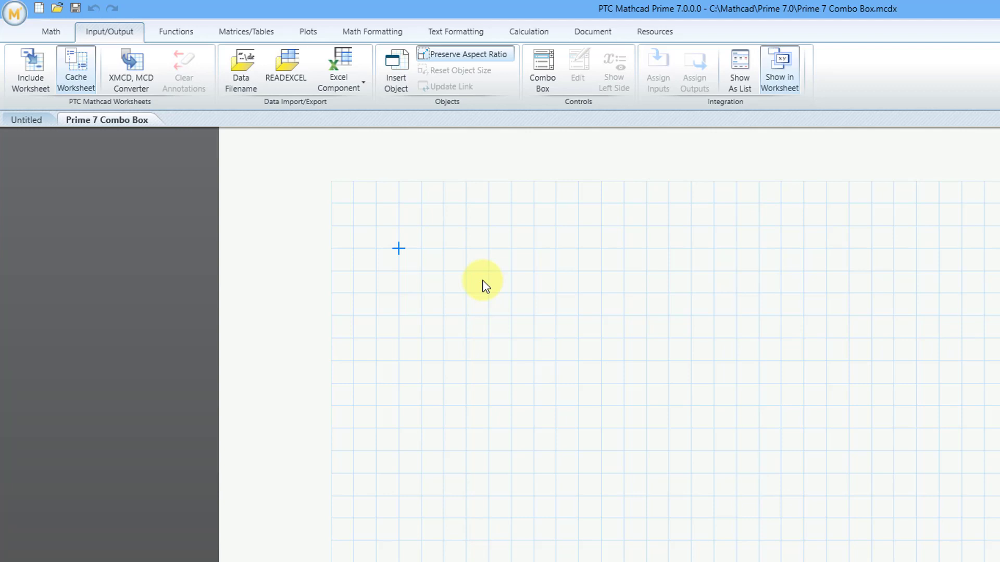
Step: Insert a three-row, one-column matrix and fill it with ρ, Poisson and E
left_click(257, 32)
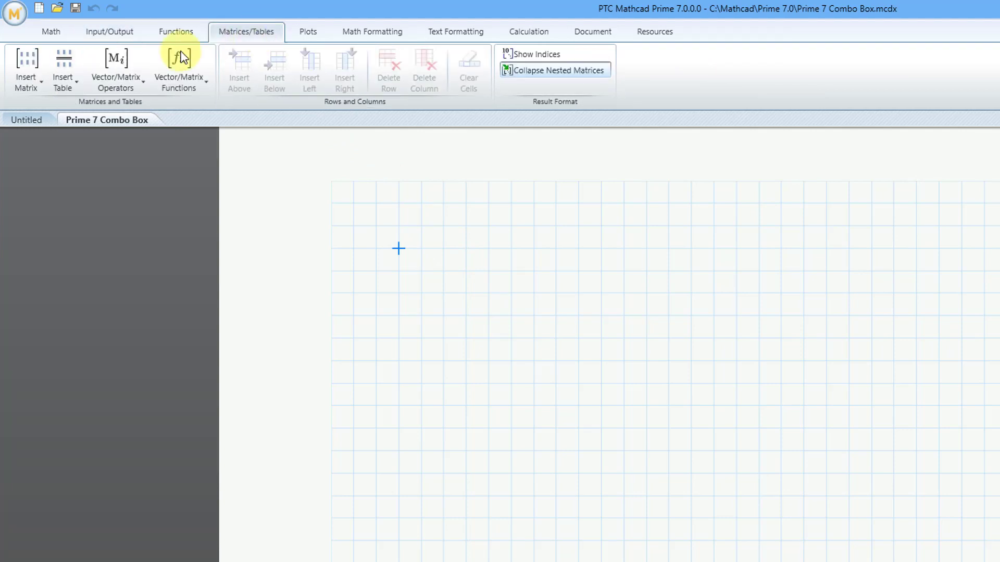
left_click(24, 88)
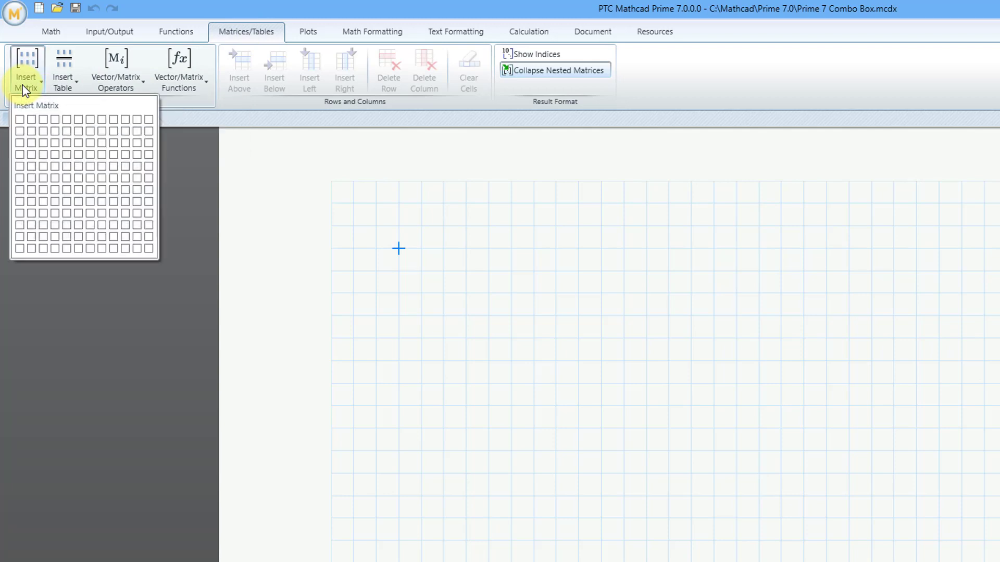
left_click(20, 144)
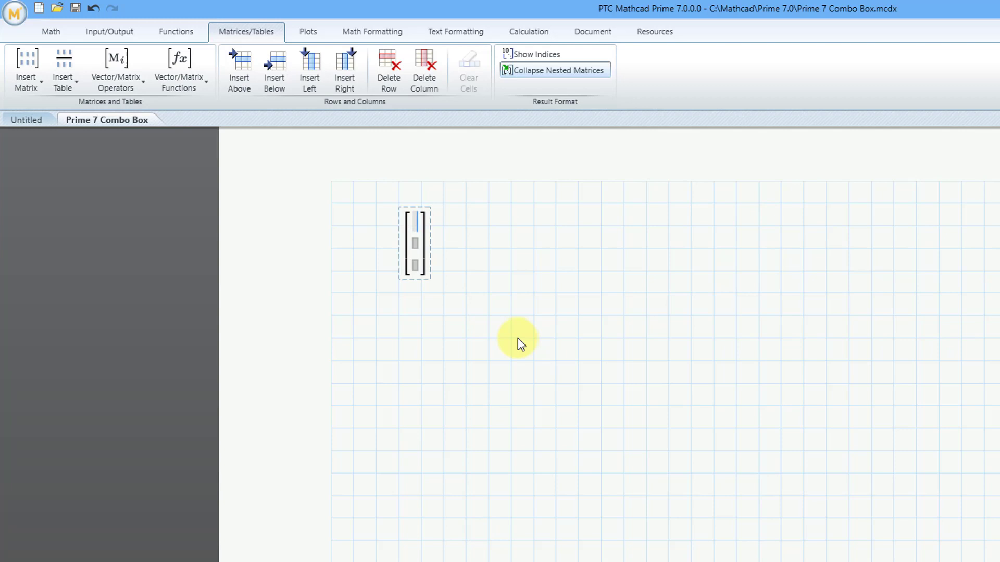
type("r")
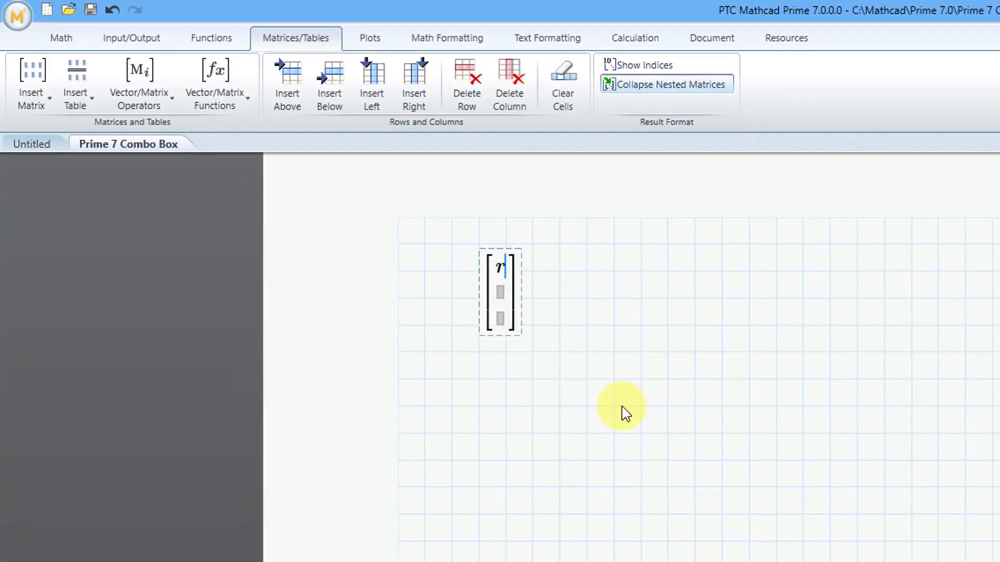
key("ctrl+g")
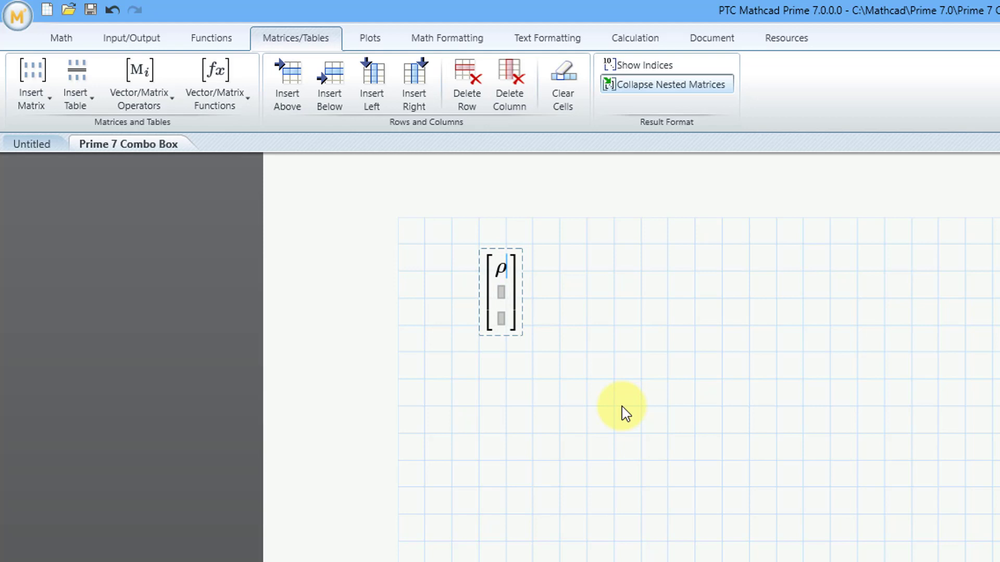
key("Down")
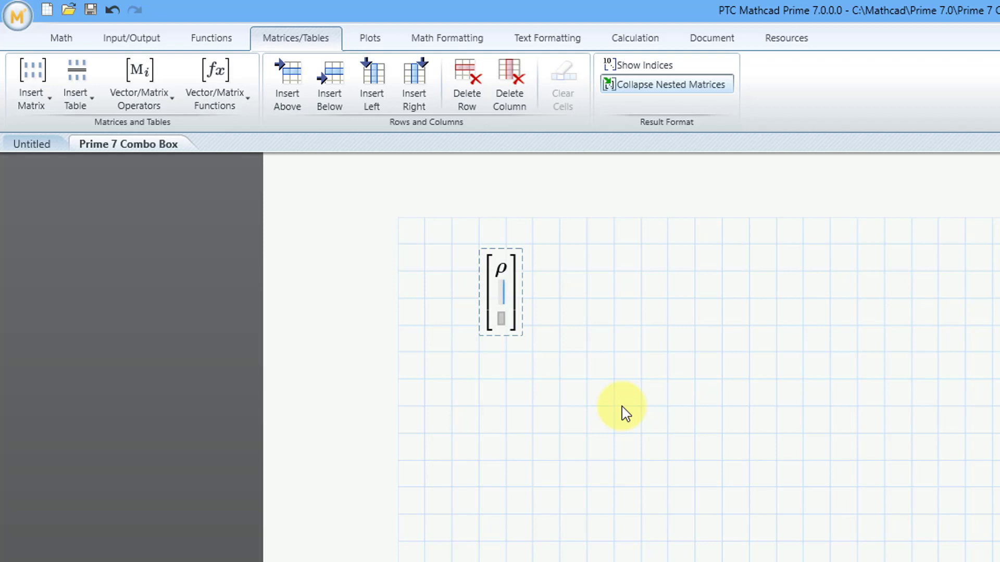
type("Poisson")
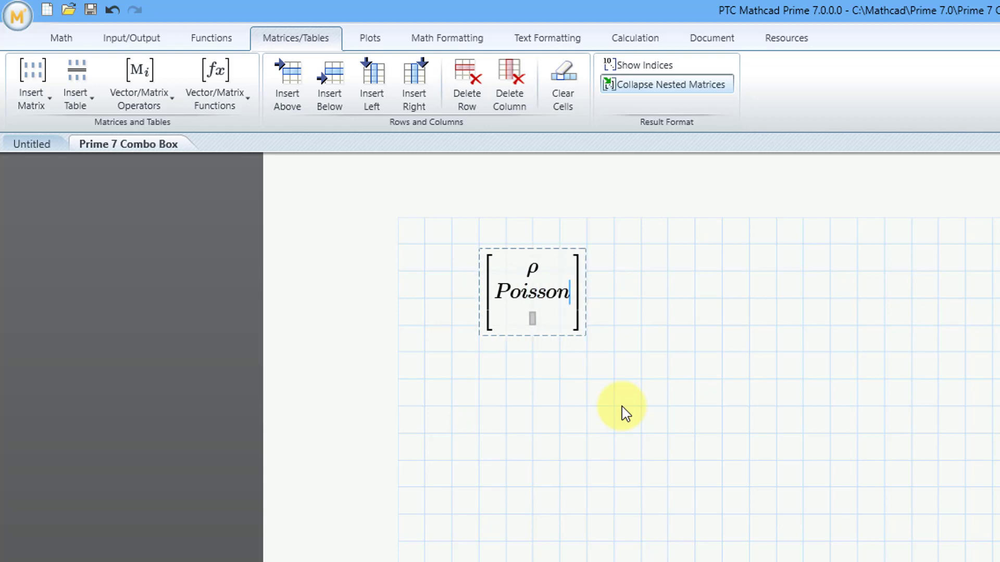
key("Down")
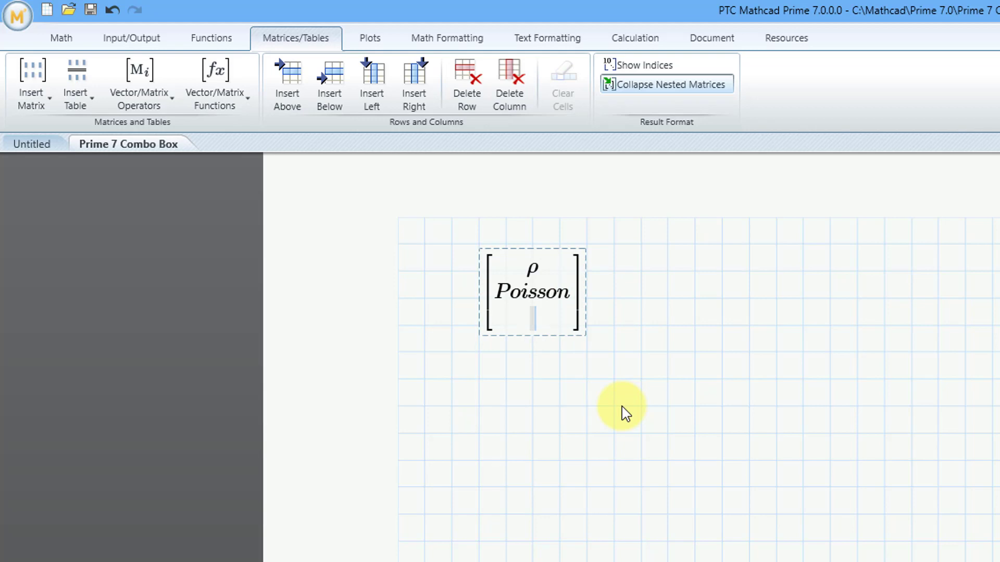
type("E")
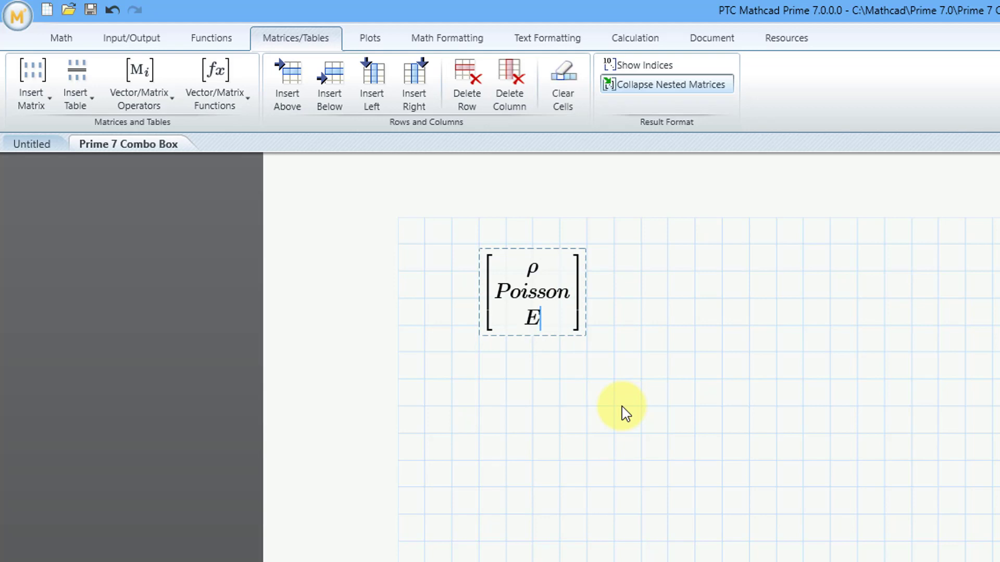
key("Right")
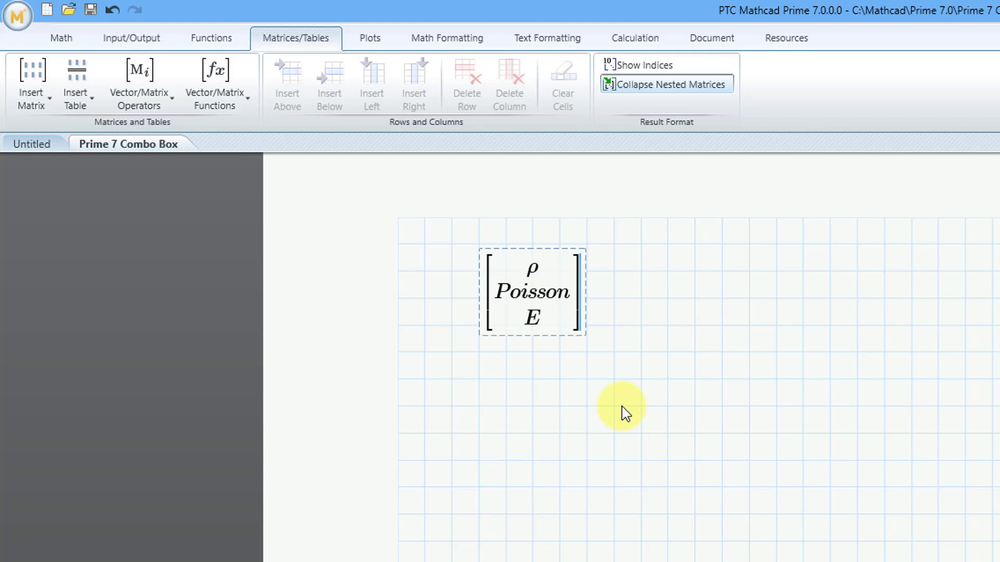
Step: Add a definition operator after the matrix and assign a new combo box control to it
type(":=")
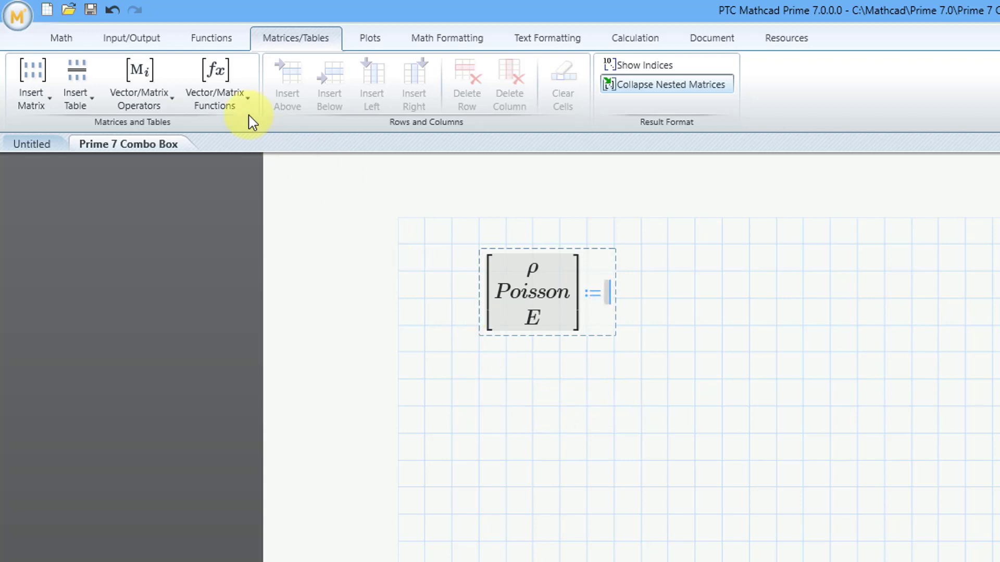
left_click(152, 44)
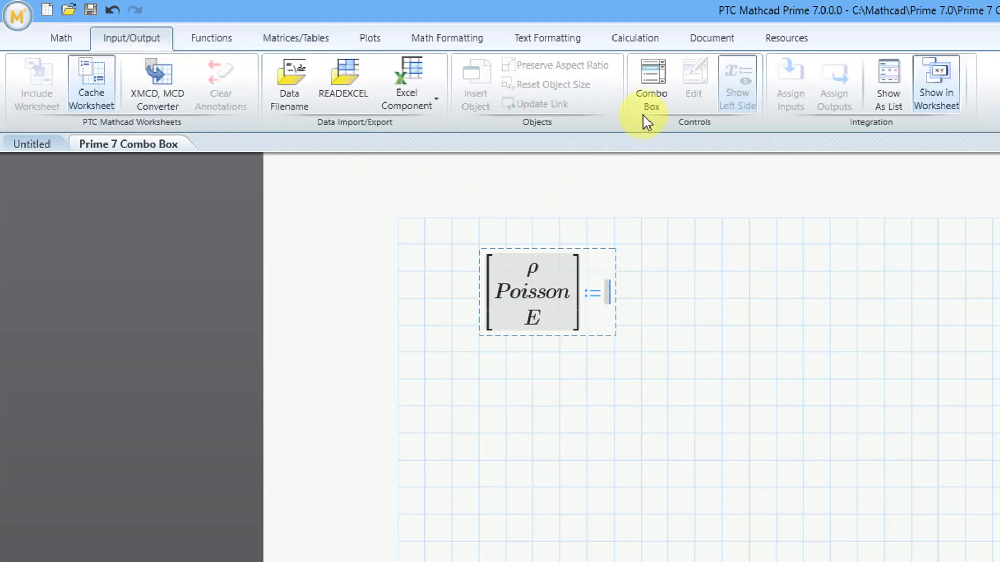
left_click(653, 106)
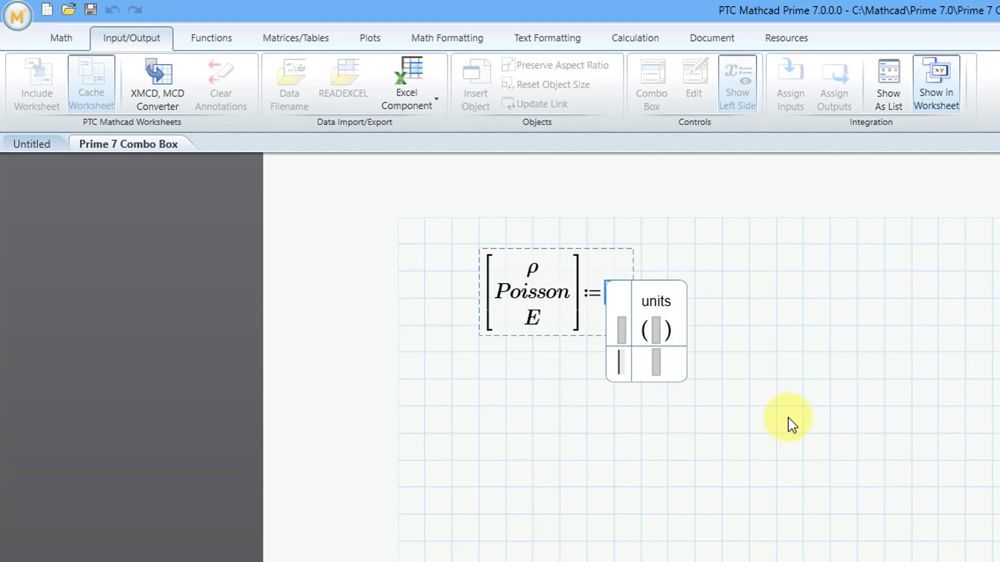
Step: Enter Steel as the combo box's first item and title its item column Material
type("Steel")
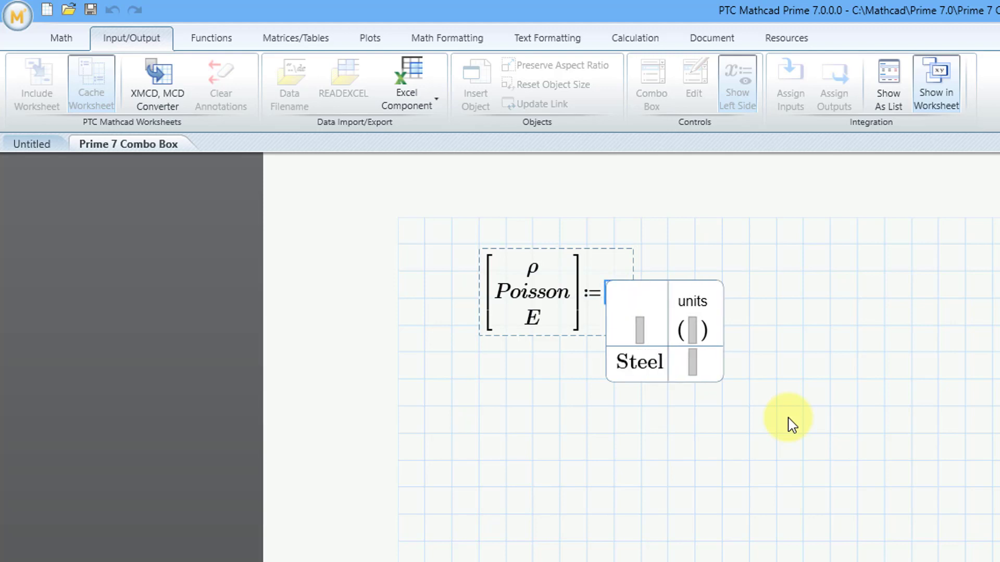
key("Up")
type("Materi")
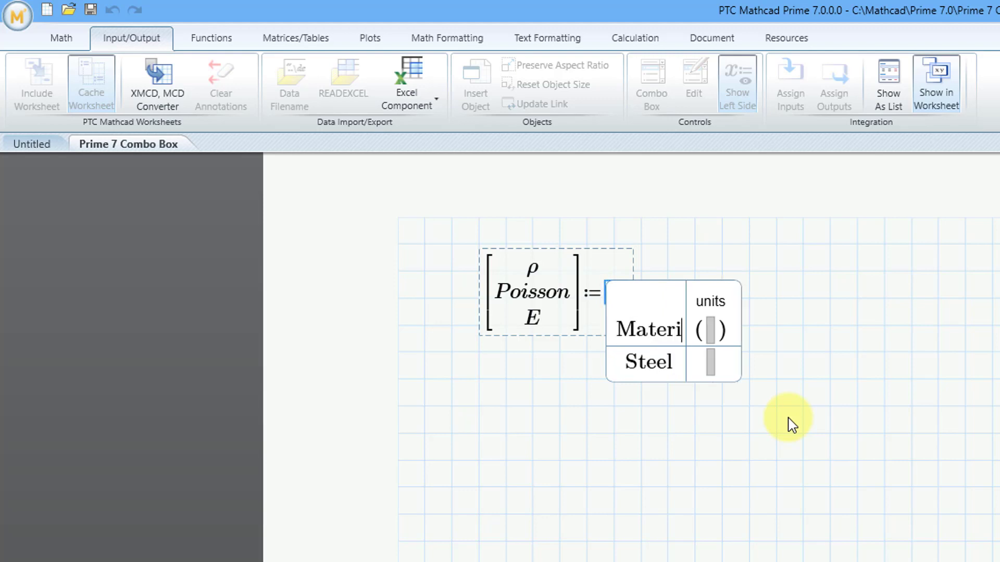
type("al")
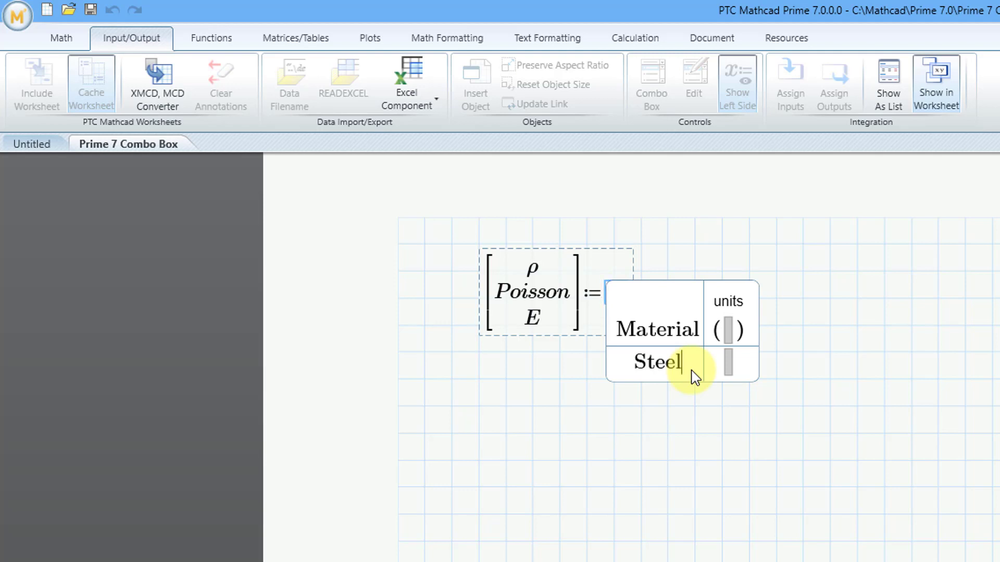
Step: Add two rows below Steel in the combo box and name them Aluminum and Titanium
left_click(307, 40)
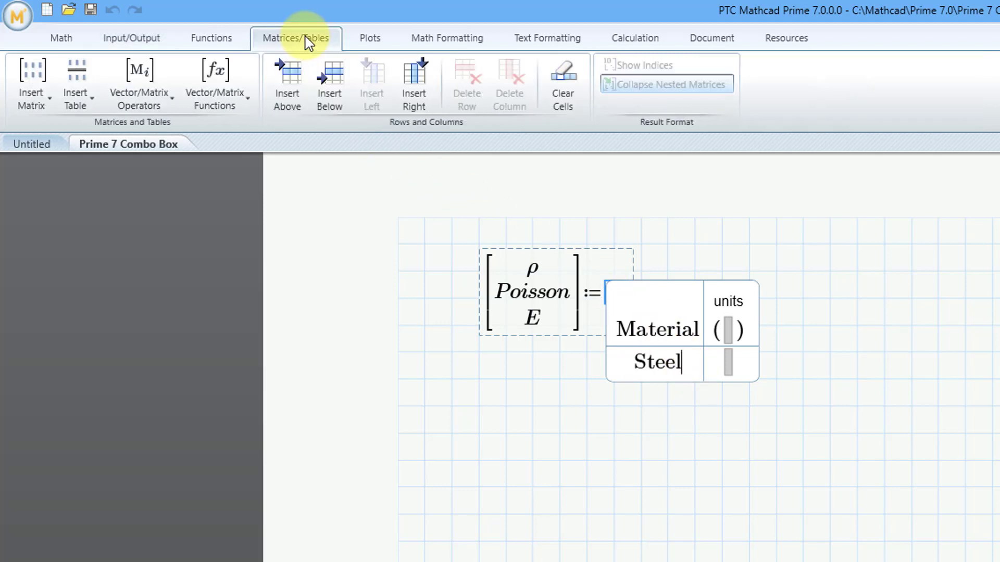
left_click(336, 106)
left_click(336, 108)
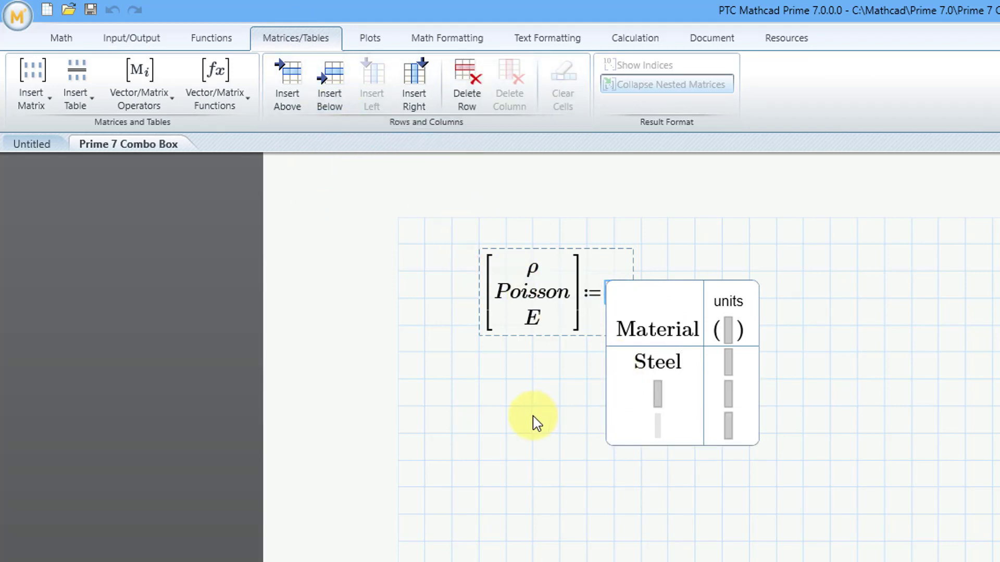
key("Up")
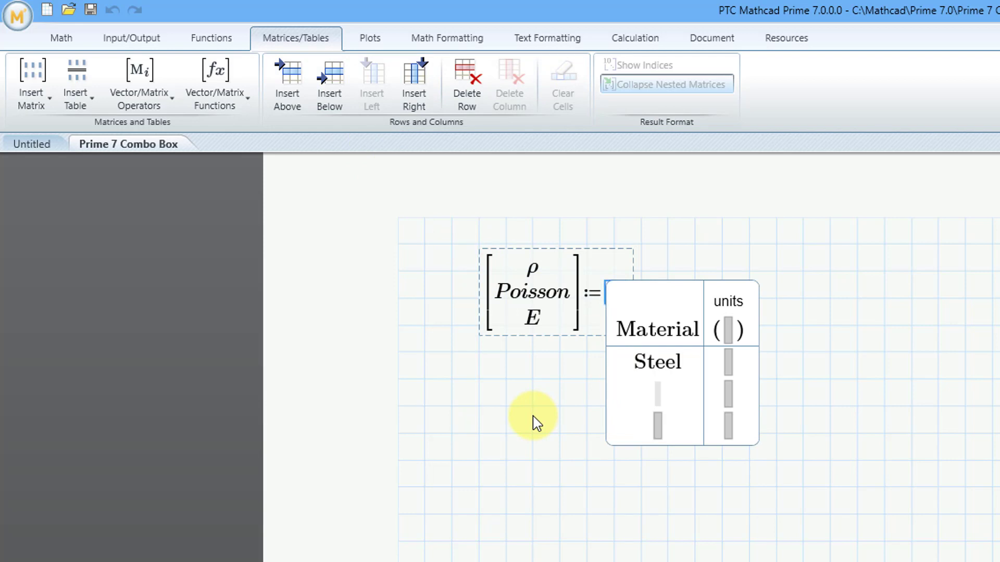
type("Alumin")
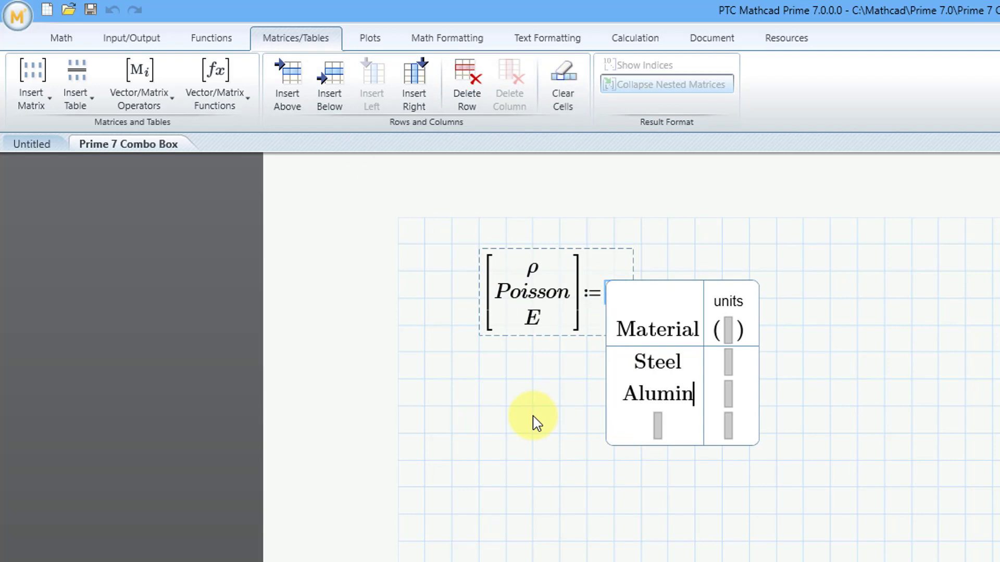
type("um")
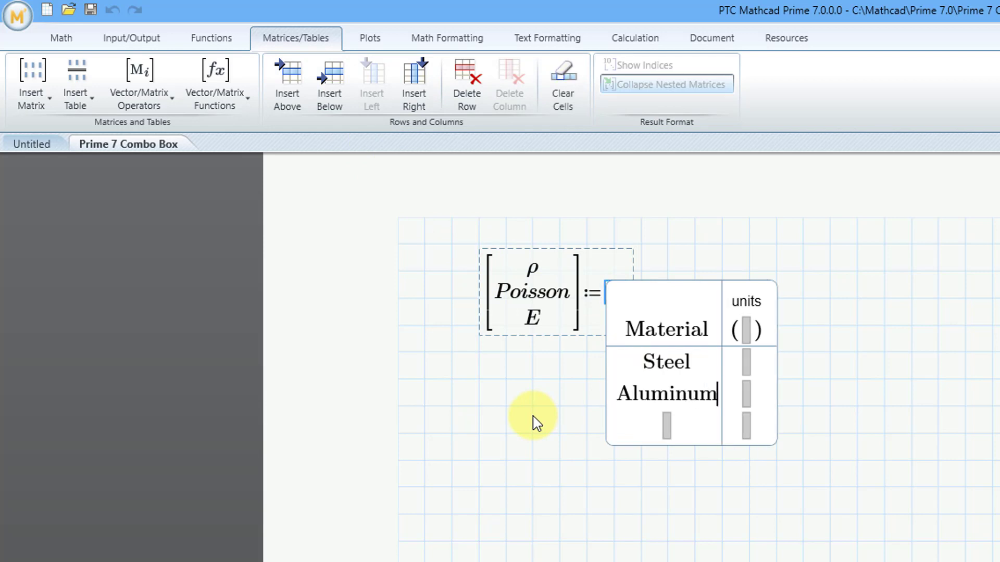
key("Down")
type("Tit")
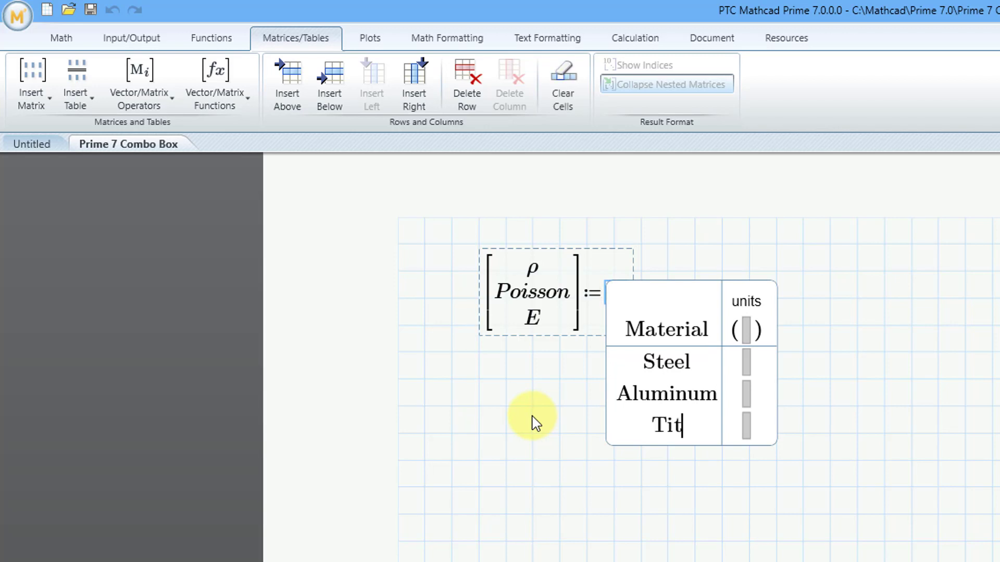
type("anium")
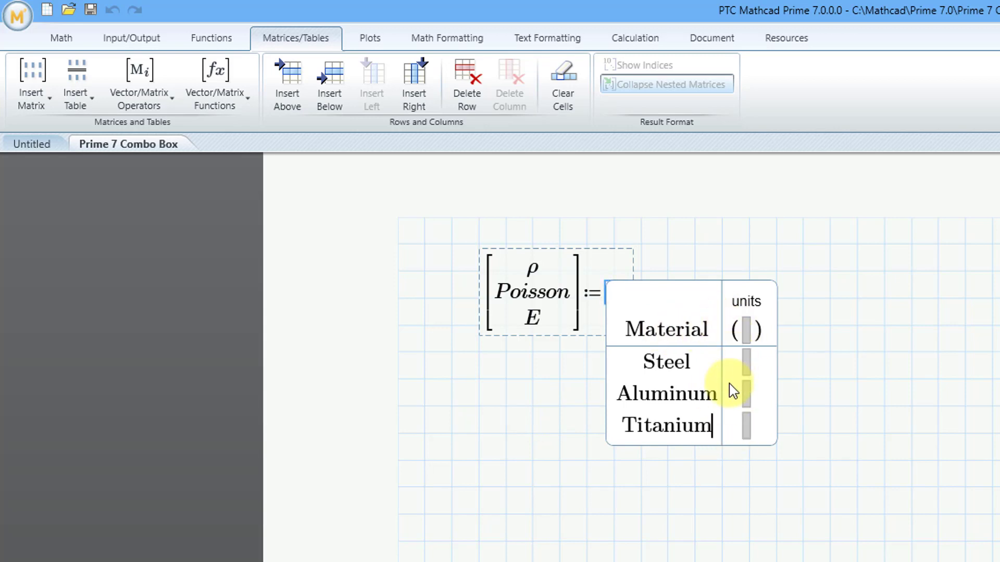
Step: Set the units of the combo box's value column to gm/cm^3
left_click(746, 333)
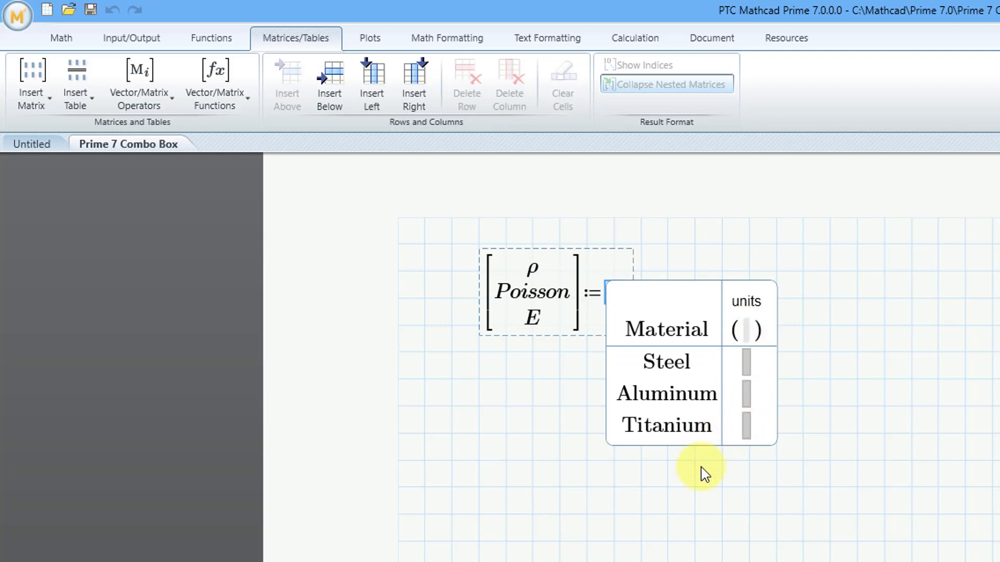
type("g")
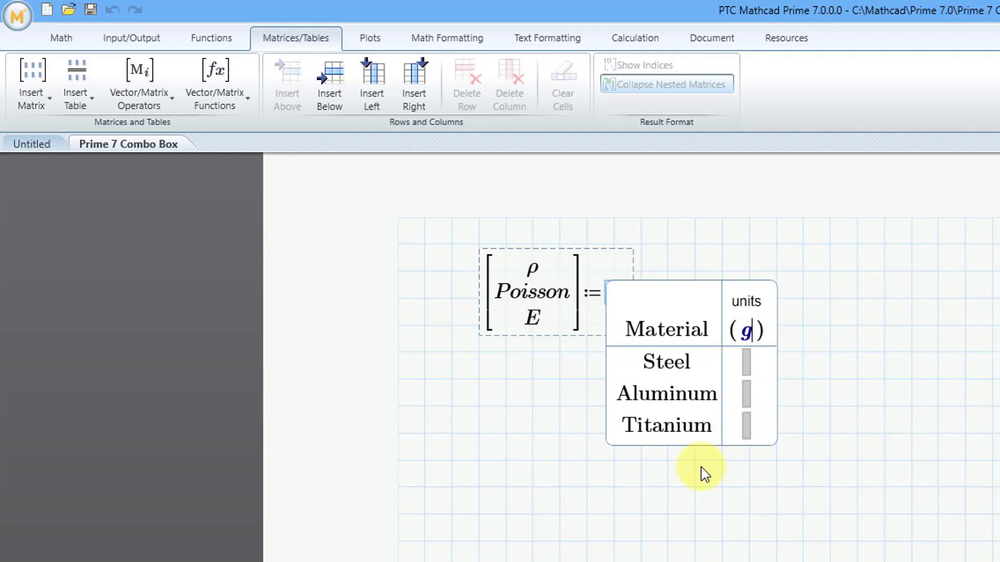
type("m/cm")
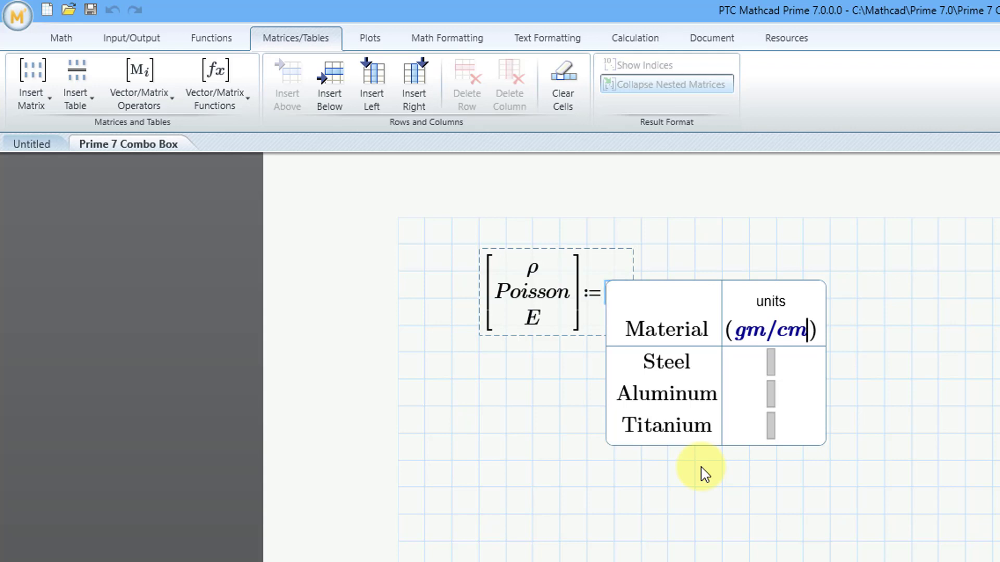
type("^")
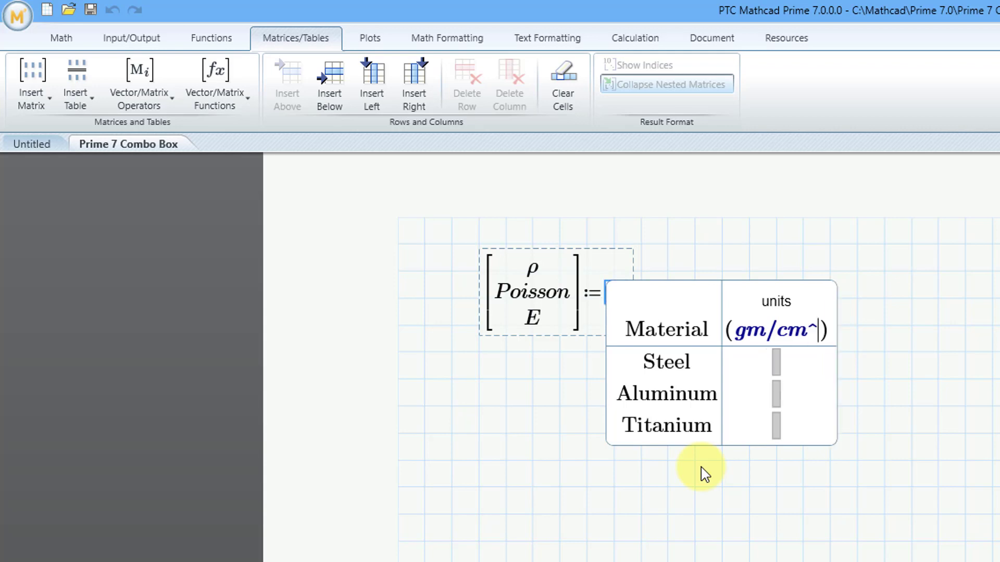
type("3")
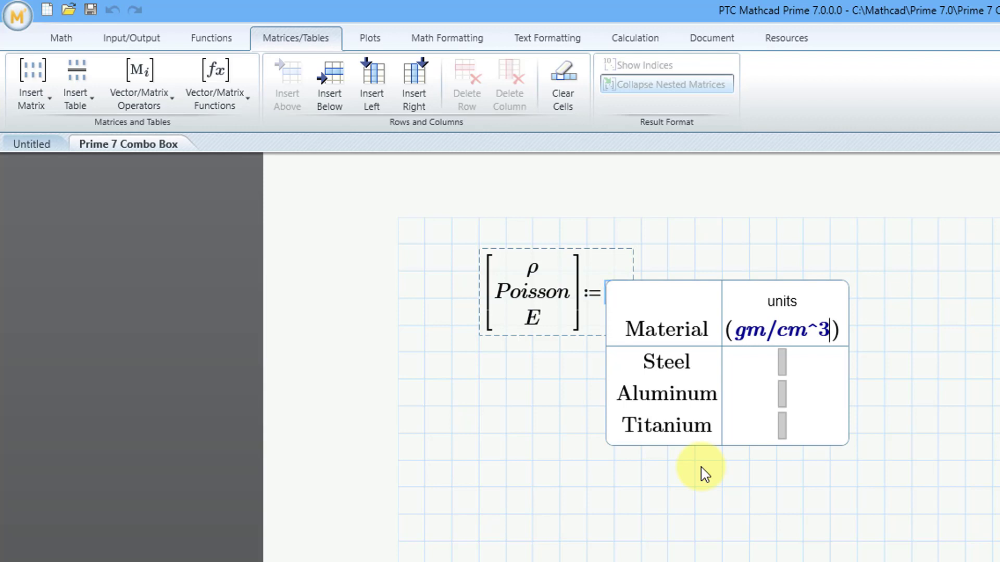
key("Return")
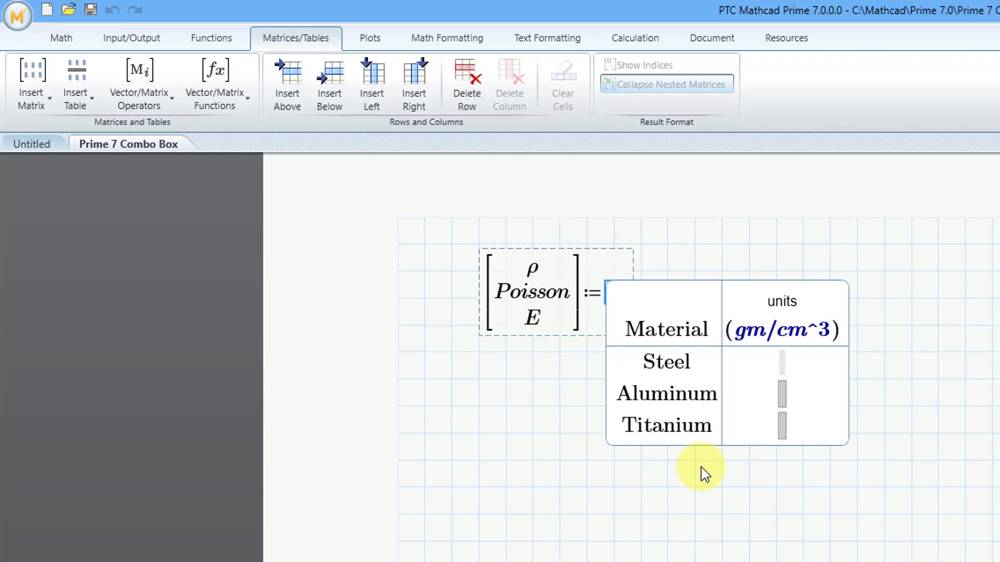
Step: Enter the densities 7.9 for Steel, 2.7 for Aluminum and 4.5 for Titanium
type("7.9")
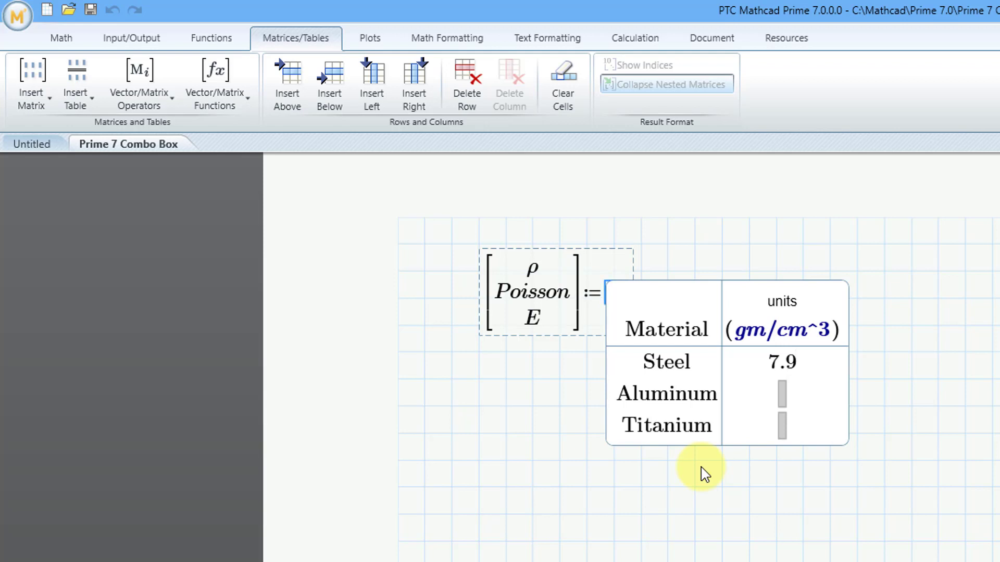
key("Return")
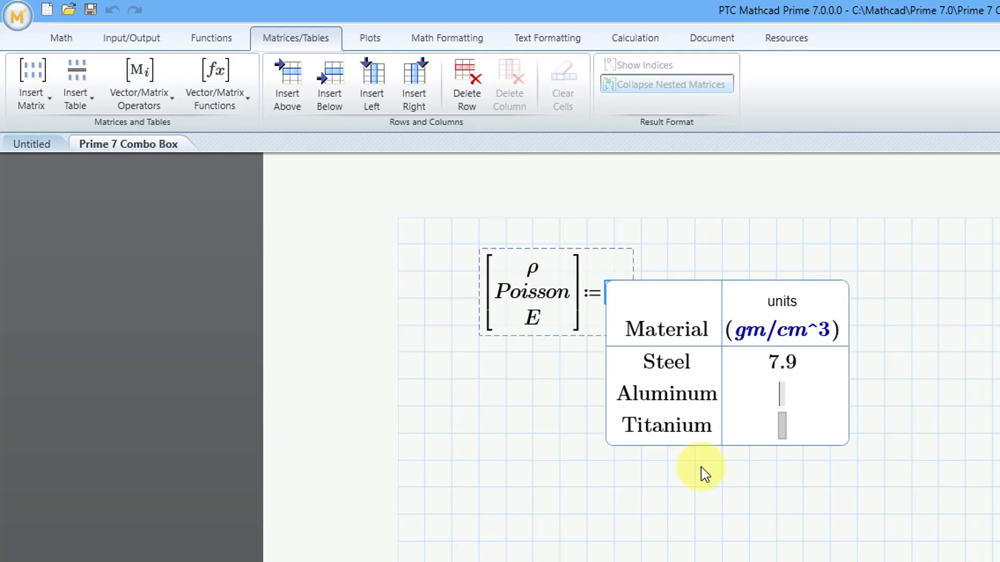
type("2.7")
key("Return")
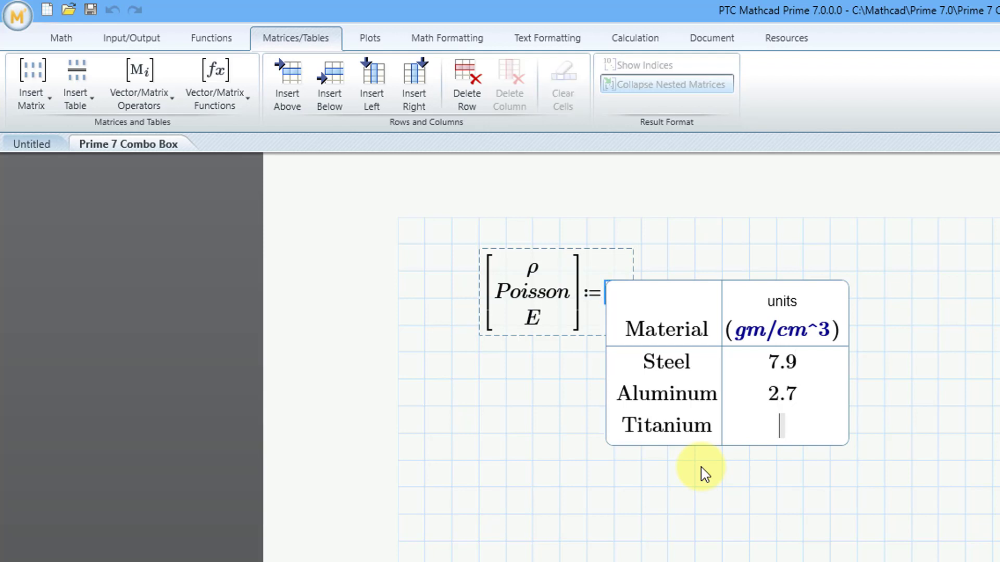
type("4.5")
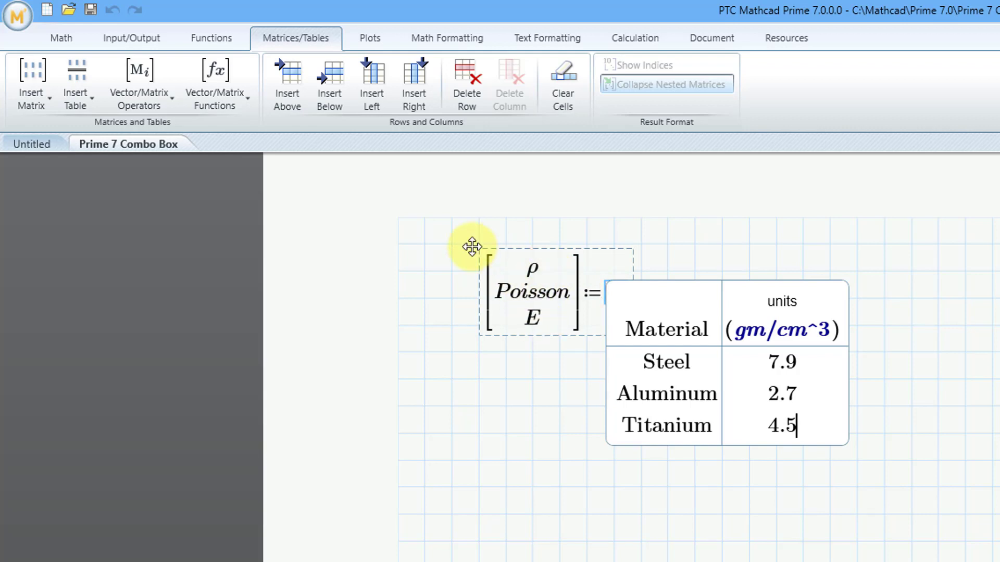
Step: Add two more value columns to the right of the density column in the combo box
left_click(415, 88)
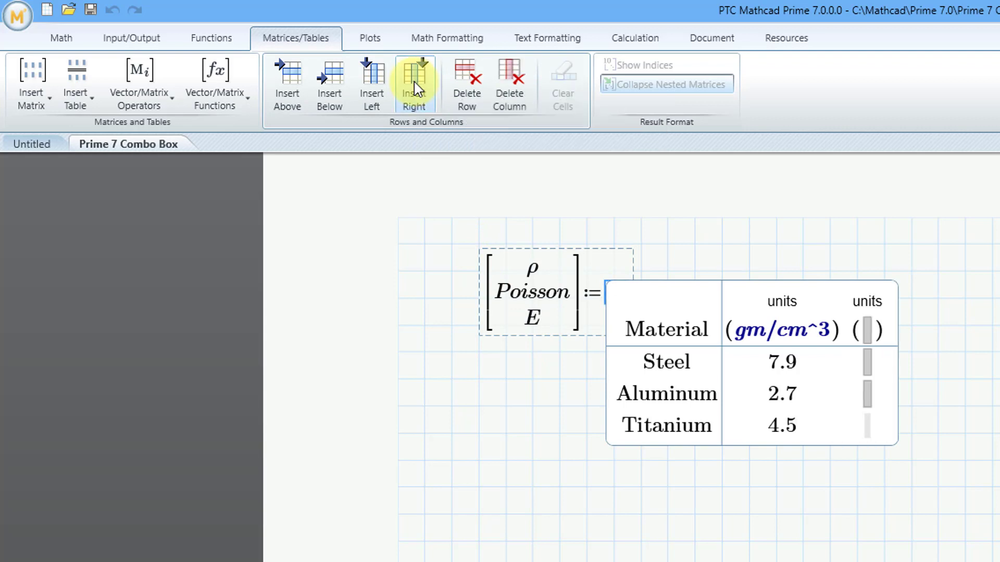
left_click(415, 88)
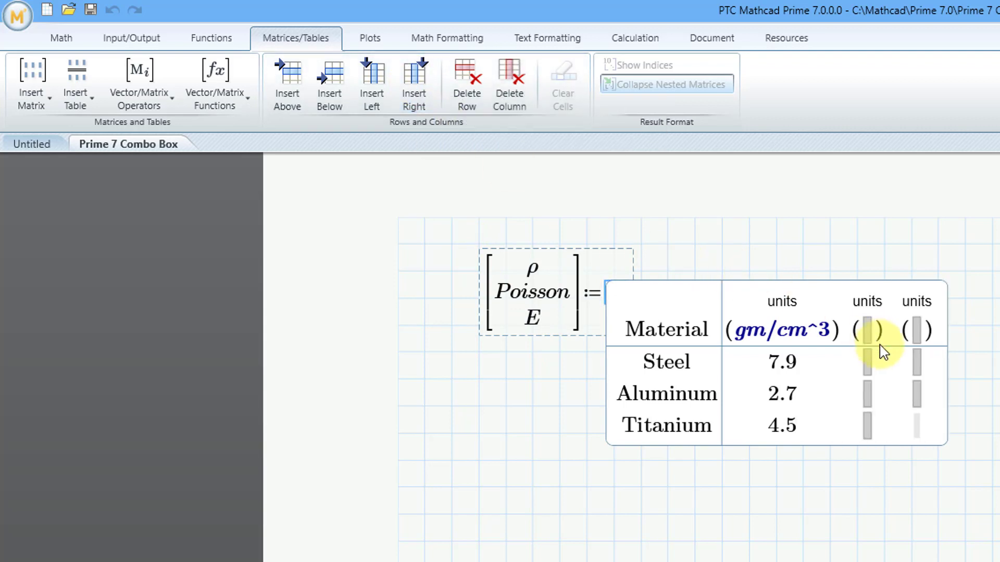
Step: Enter the Poisson's ratios .25 for Steel, .36 for Aluminum and .34 for Titanium in the unitless second value column
left_click(868, 330)
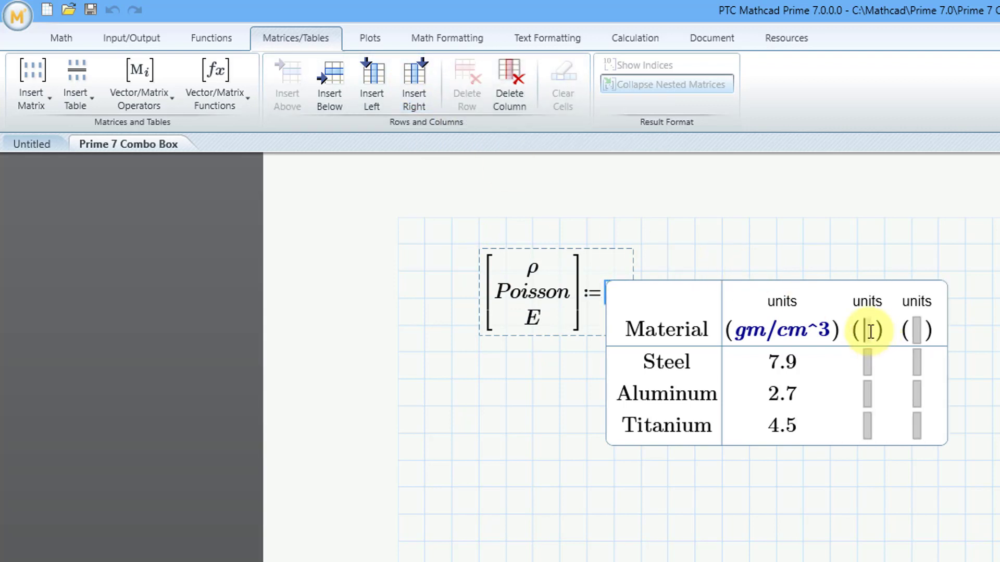
left_click(869, 359)
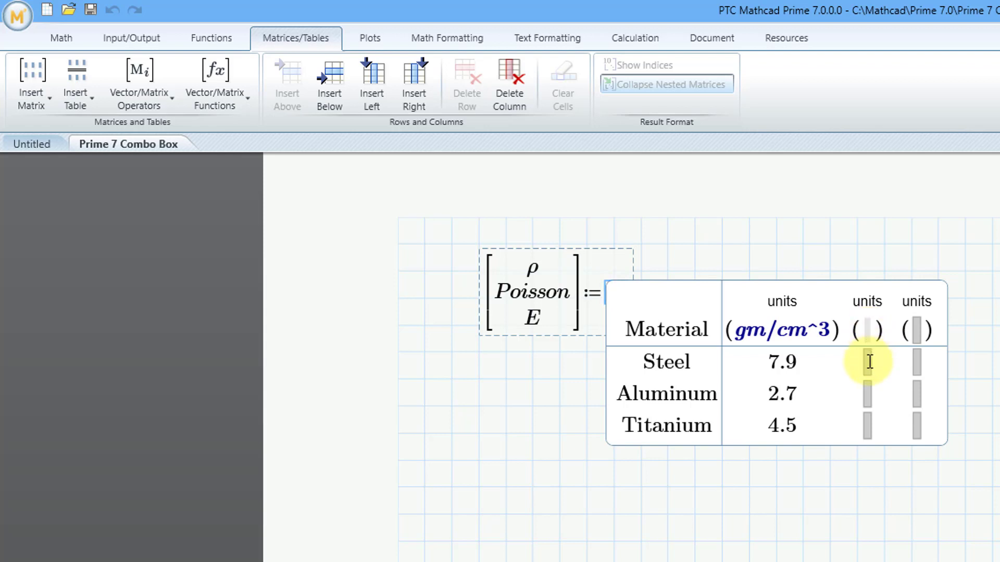
left_click(868, 361)
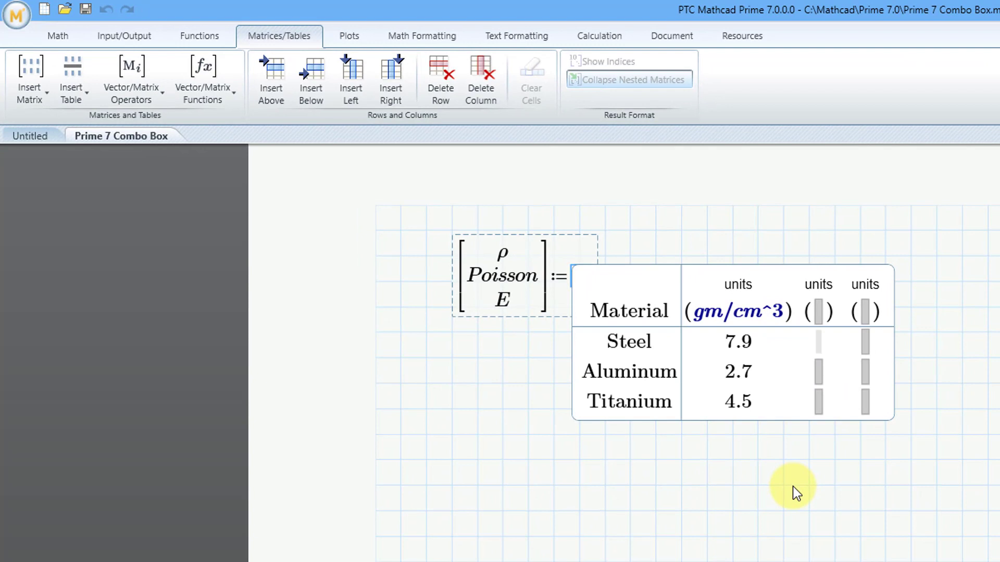
type(".25")
key("Return")
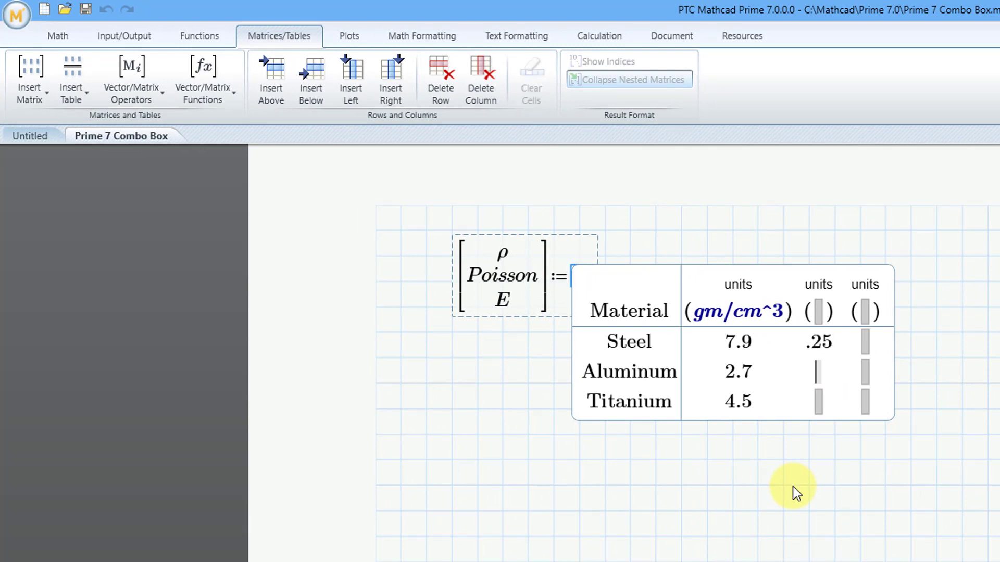
type(".36")
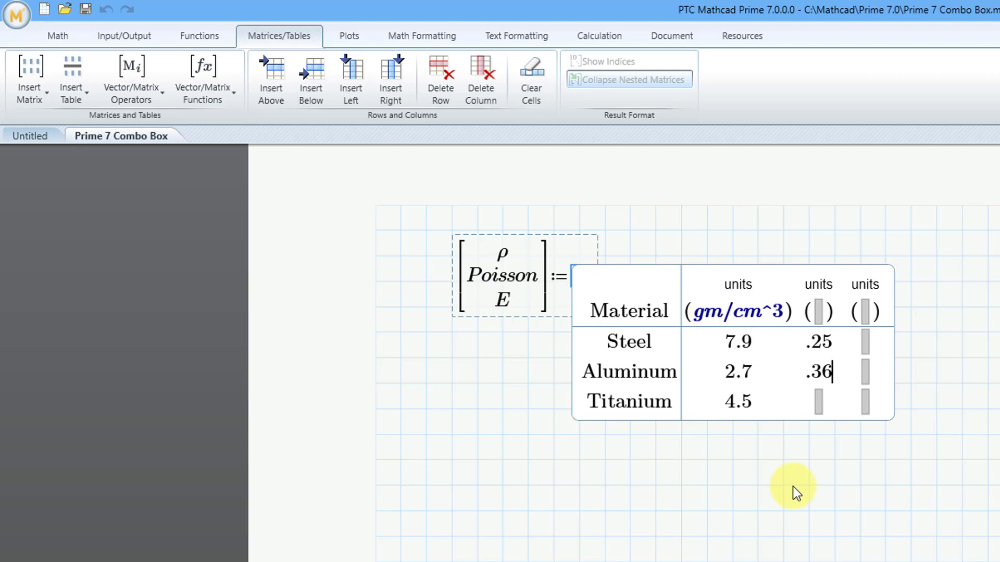
key("Return")
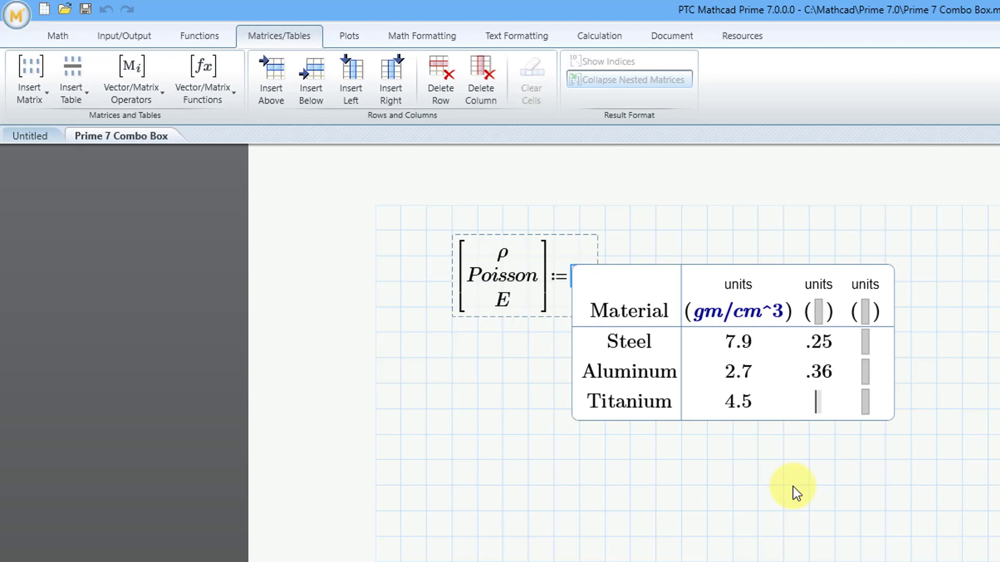
type(".34")
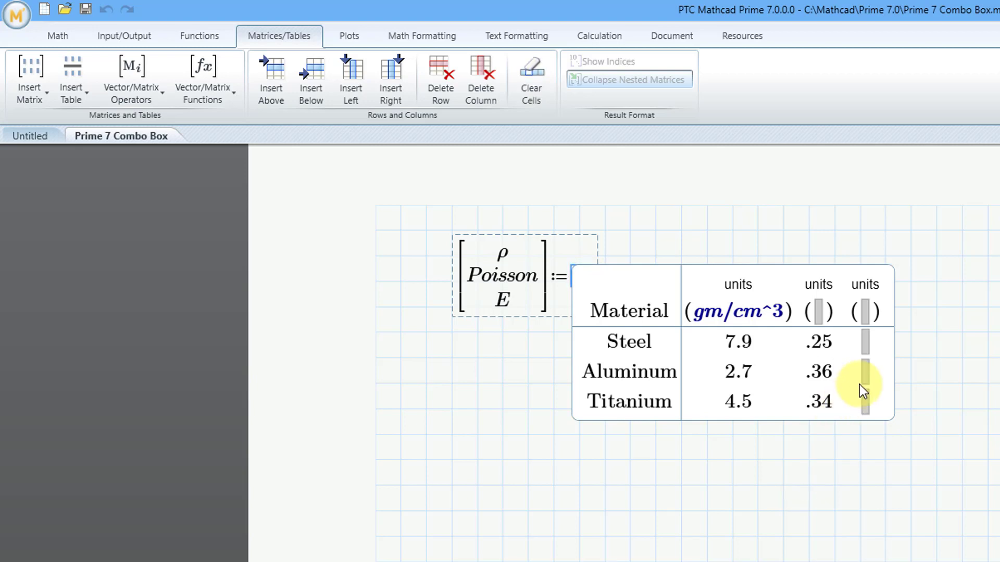
Step: Set the third value column's units to GPa and enter 200 for Steel, 68 for Aluminum and 116 for Titanium
left_click(864, 312)
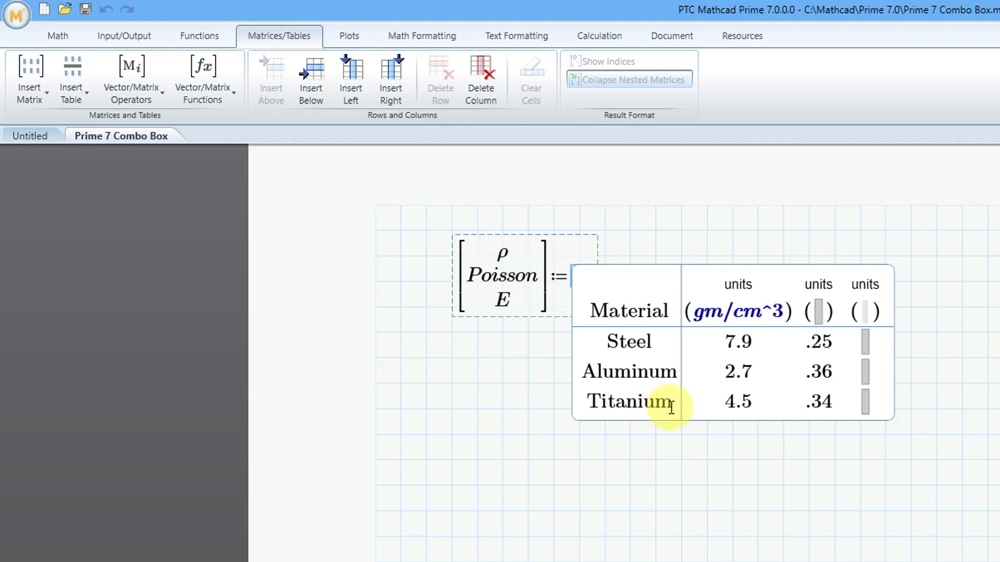
type("GPa")
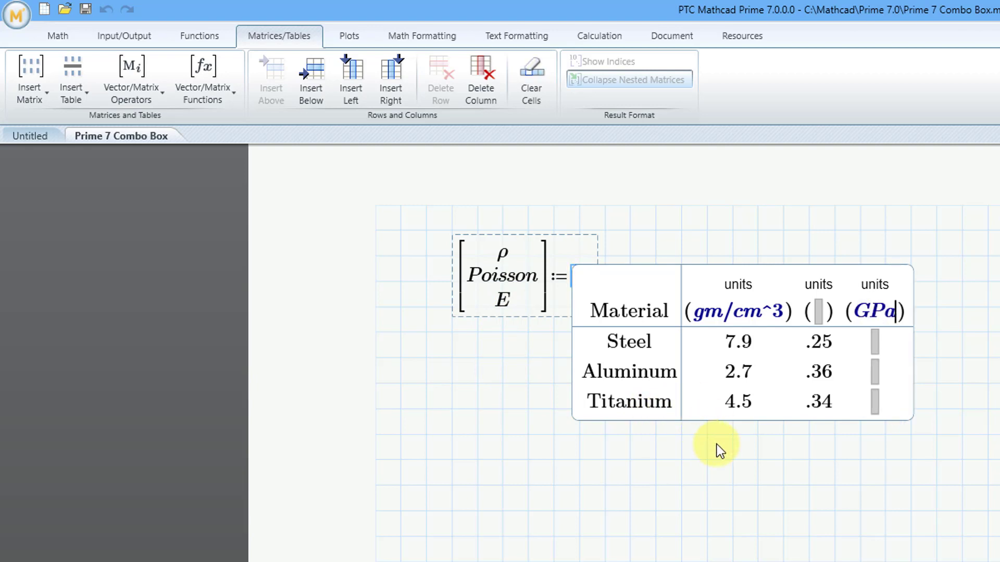
left_click(875, 345)
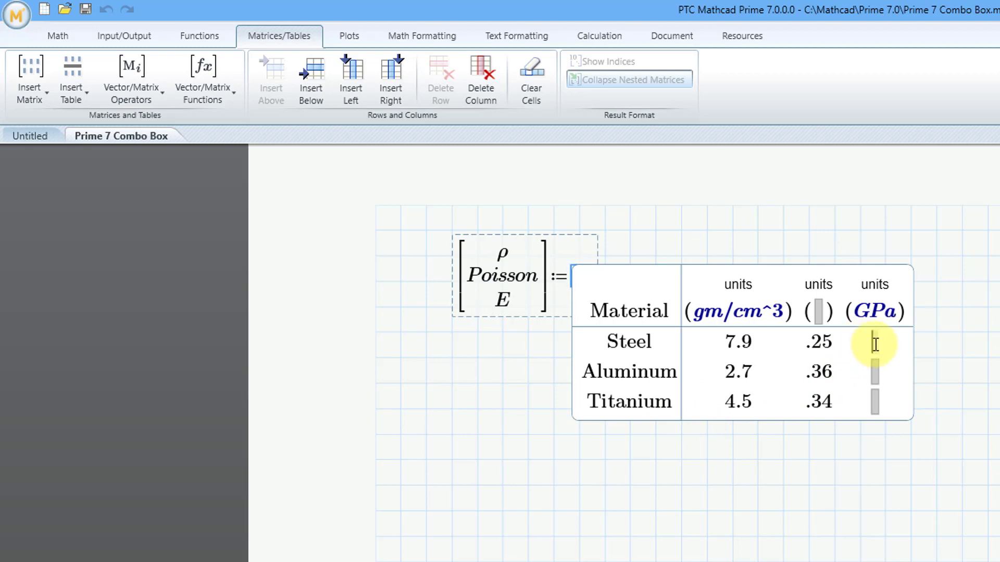
type("200")
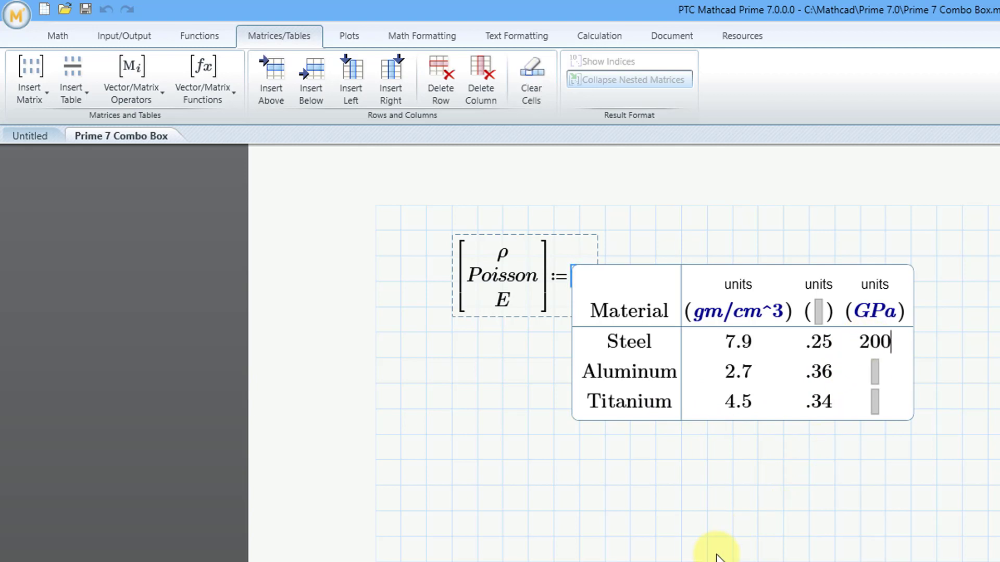
key("Return")
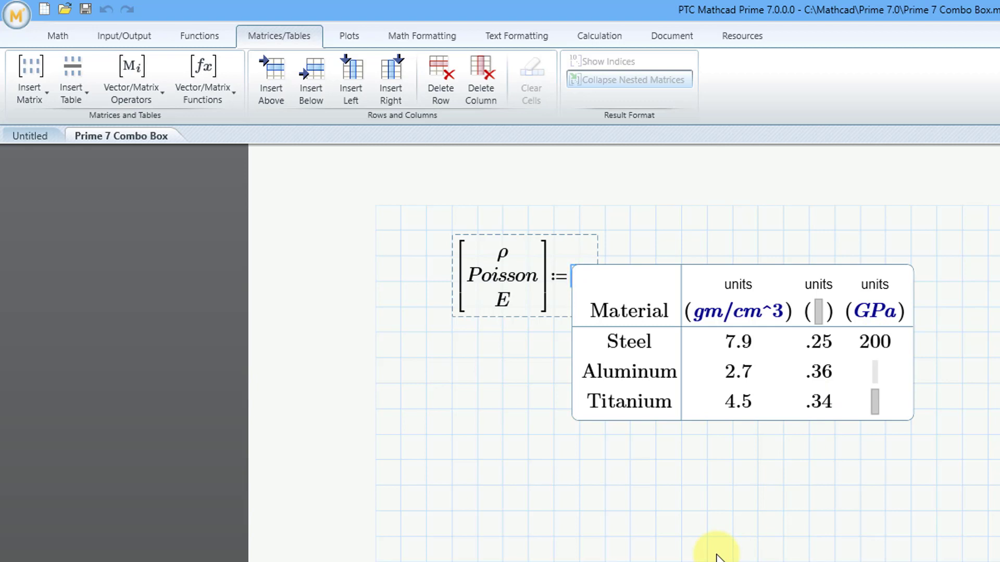
type("68")
key("Return")
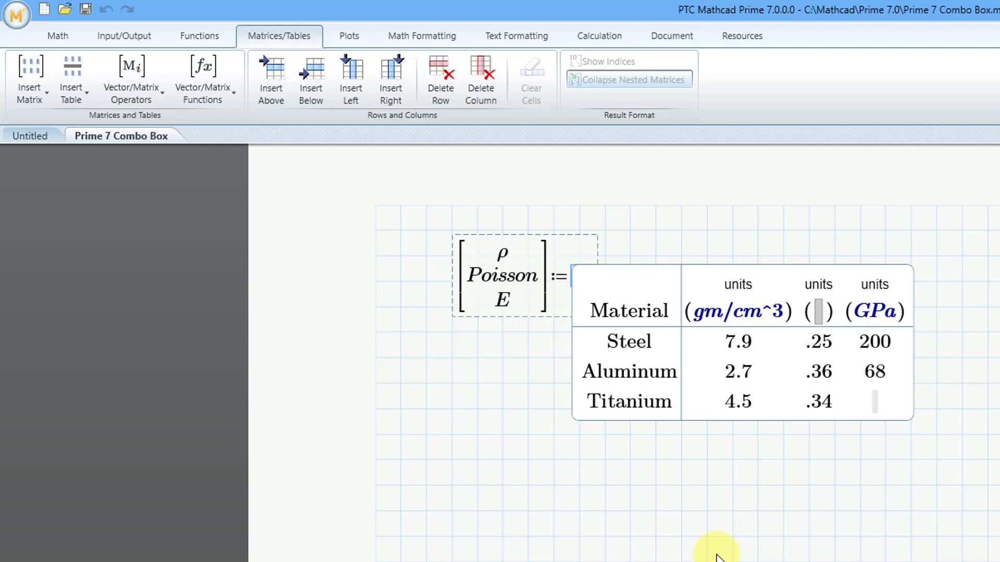
type("116")
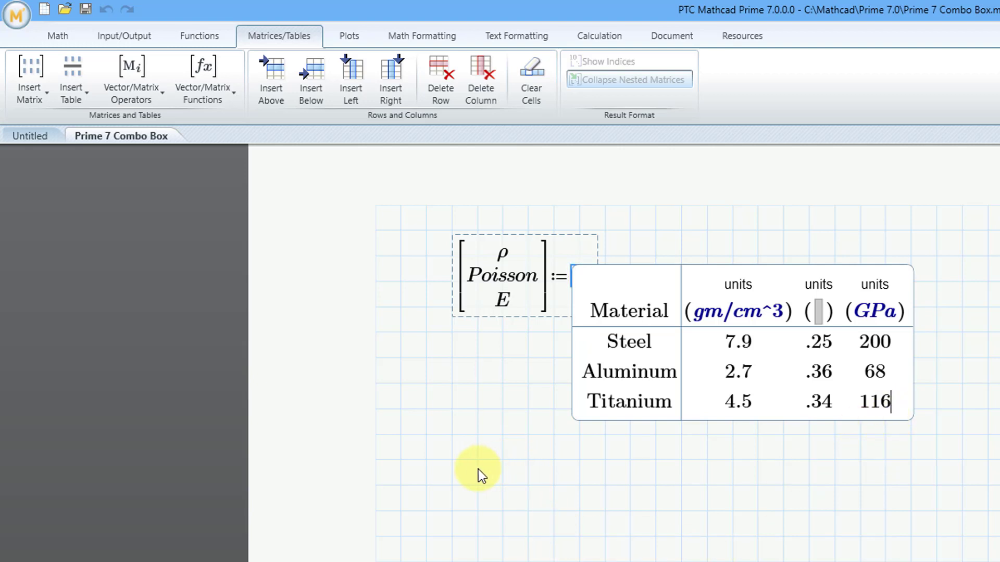
left_click(455, 464)
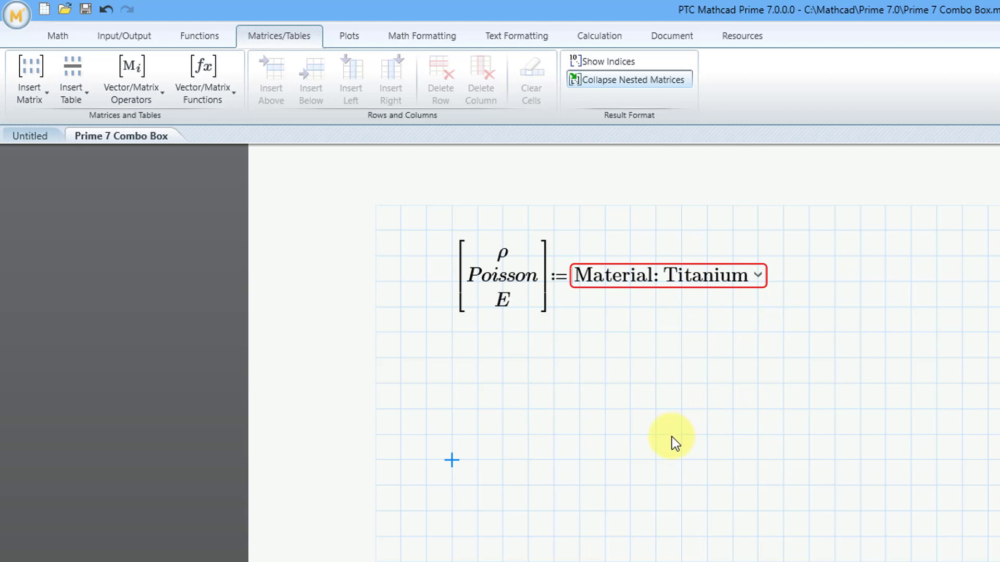
Step: Move the whole combo box definition down three grid rows to free space above it
left_click_drag(436, 221, 761, 349)
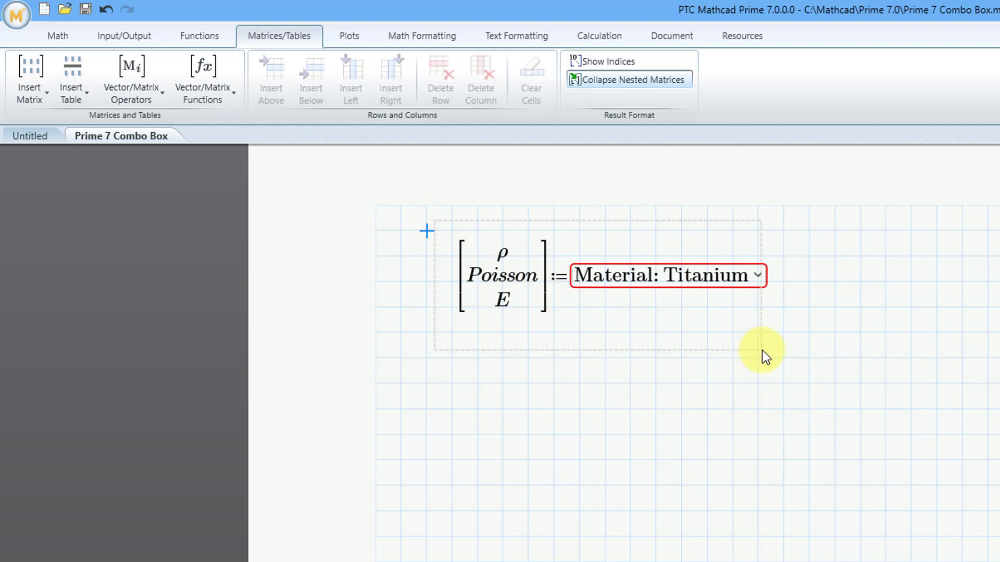
key("Down")
key("Down")
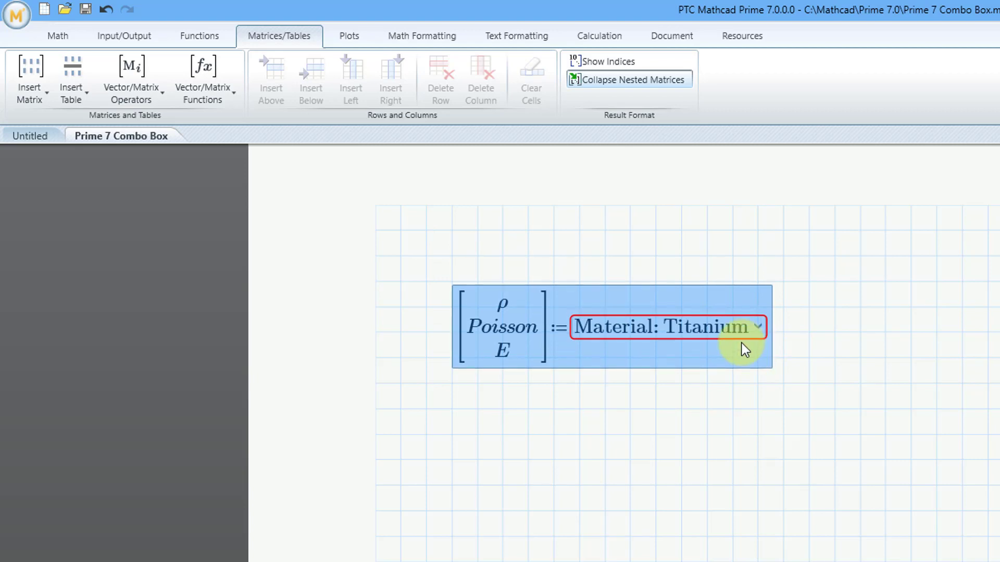
key("Down")
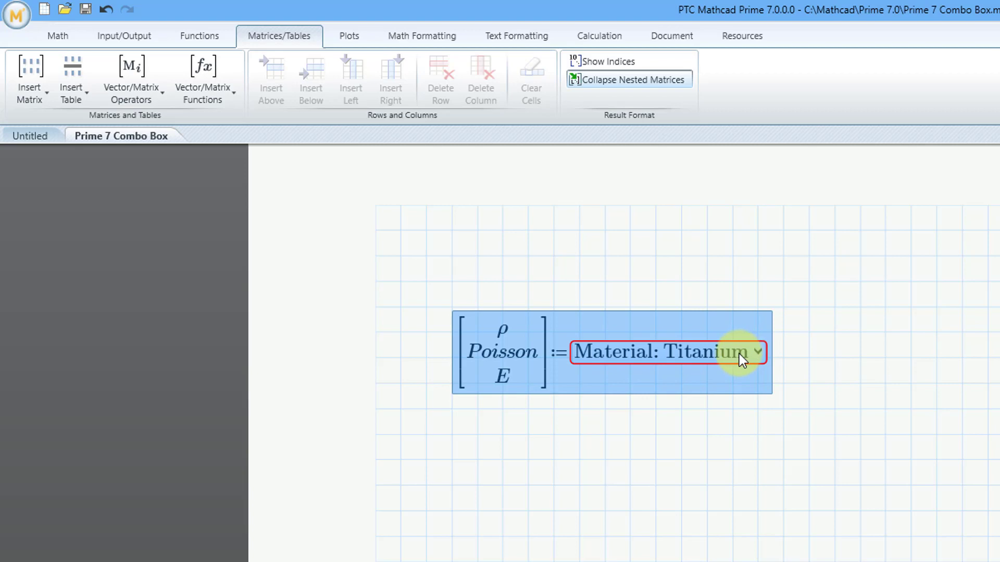
Step: Reopen the Material combo box's table for editing to review its units and values
mouse_move(739, 354)
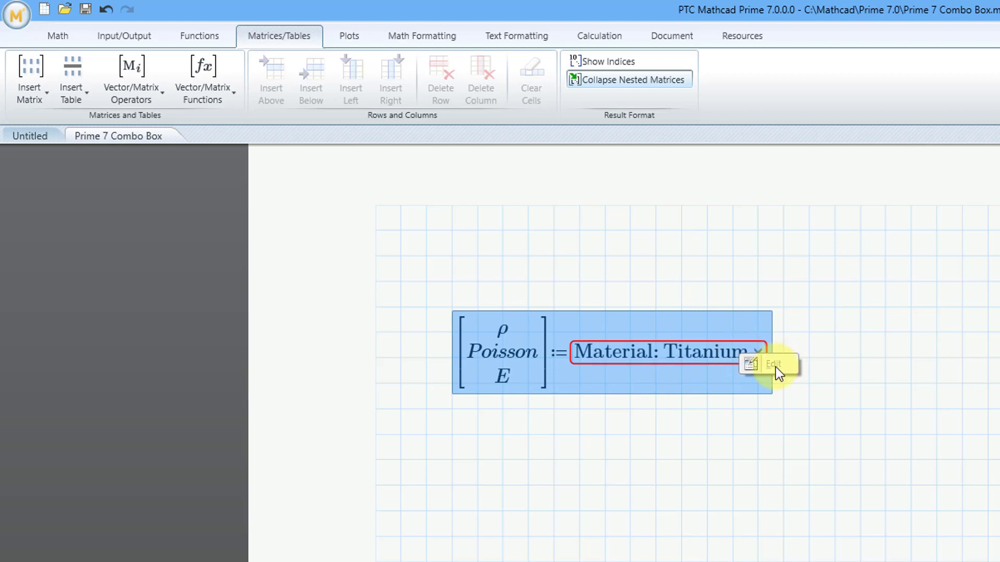
left_click(686, 350)
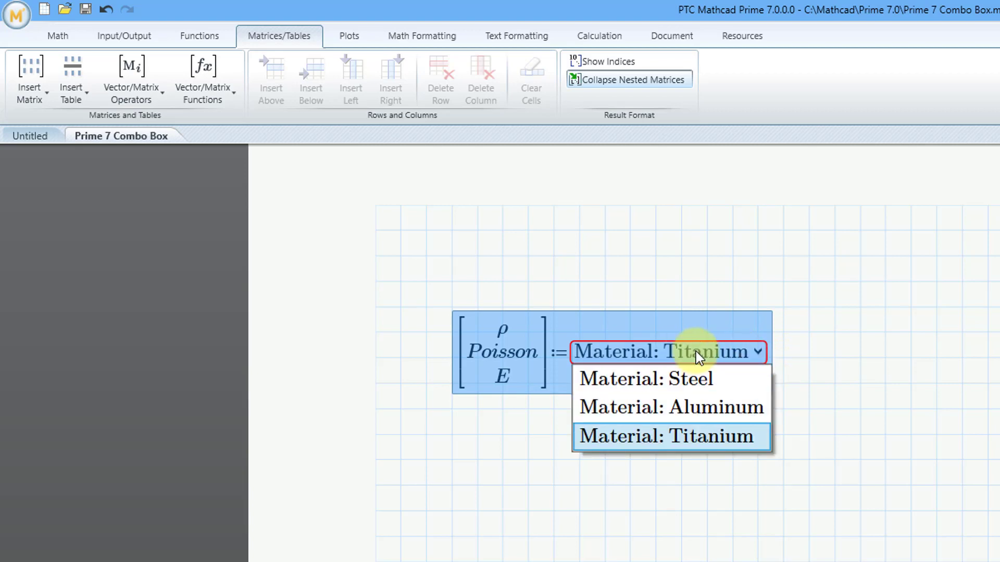
mouse_move(695, 351)
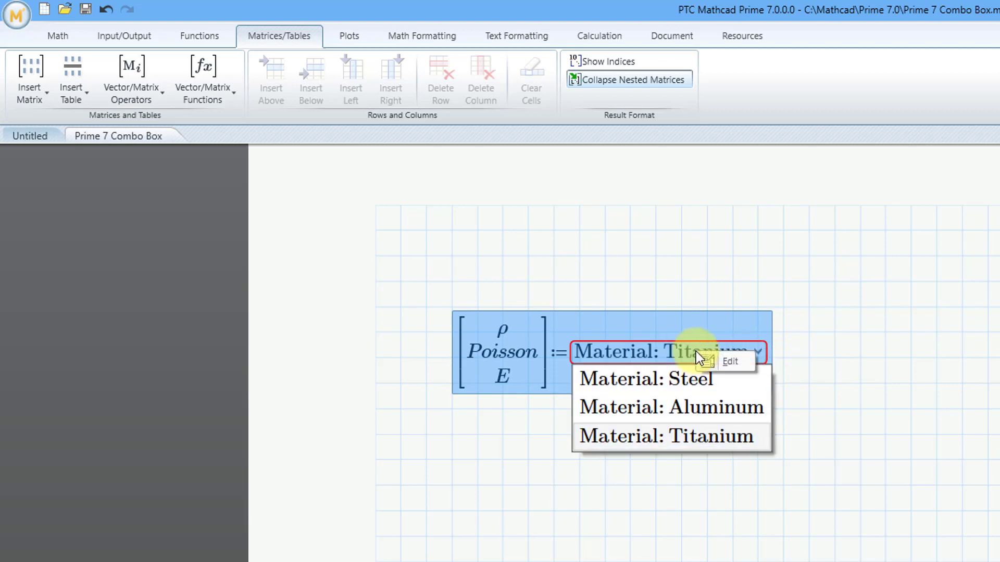
left_click(748, 359)
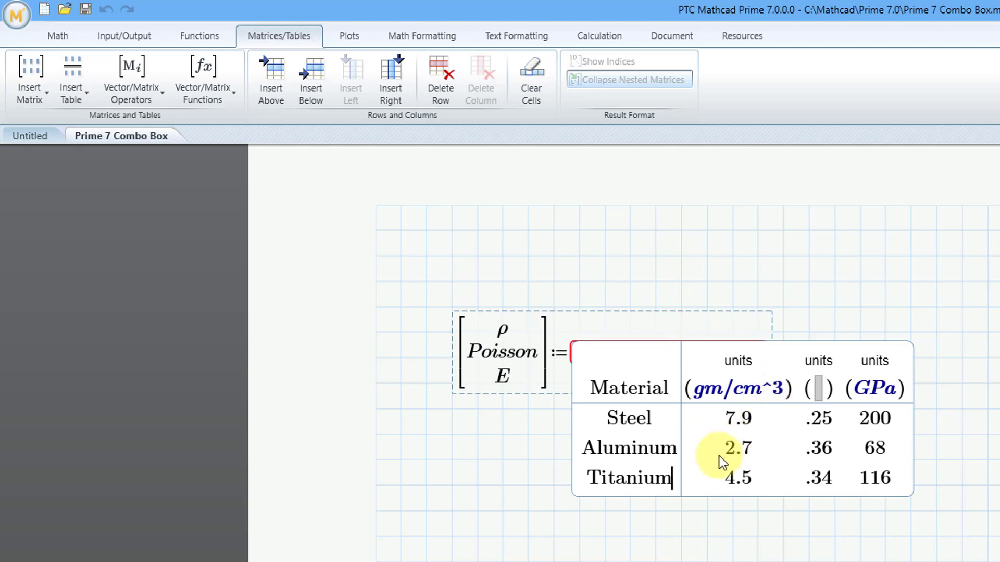
Step: Enter the name gcc in the empty space above the combo box definition and label it as a Unit
left_click(452, 257)
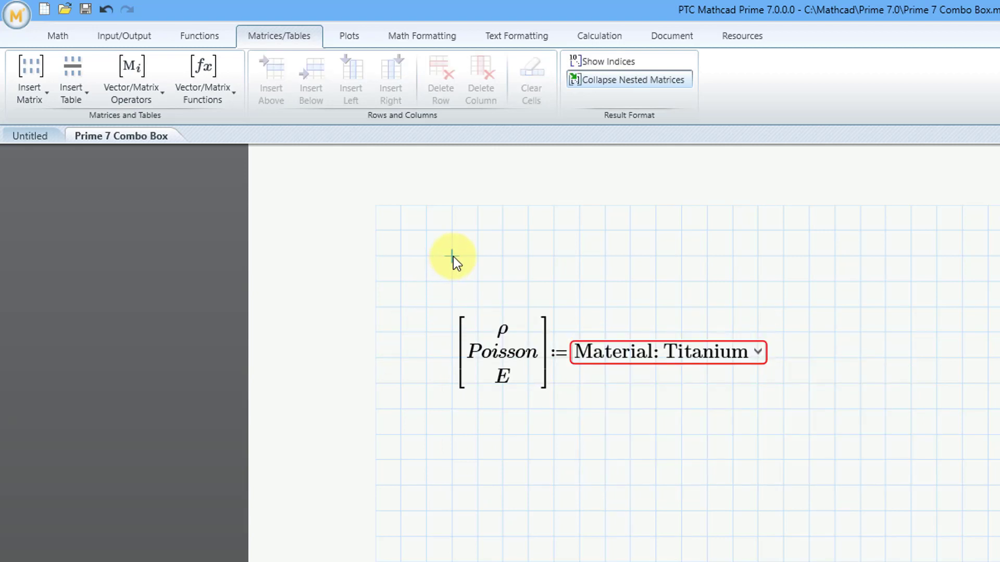
type("gcc")
left_click(64, 36)
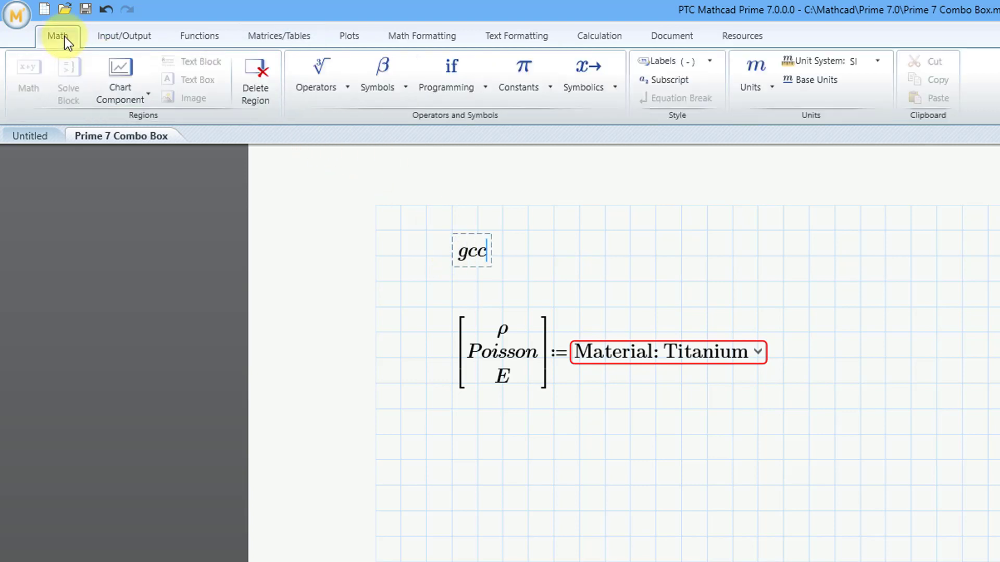
left_click(714, 63)
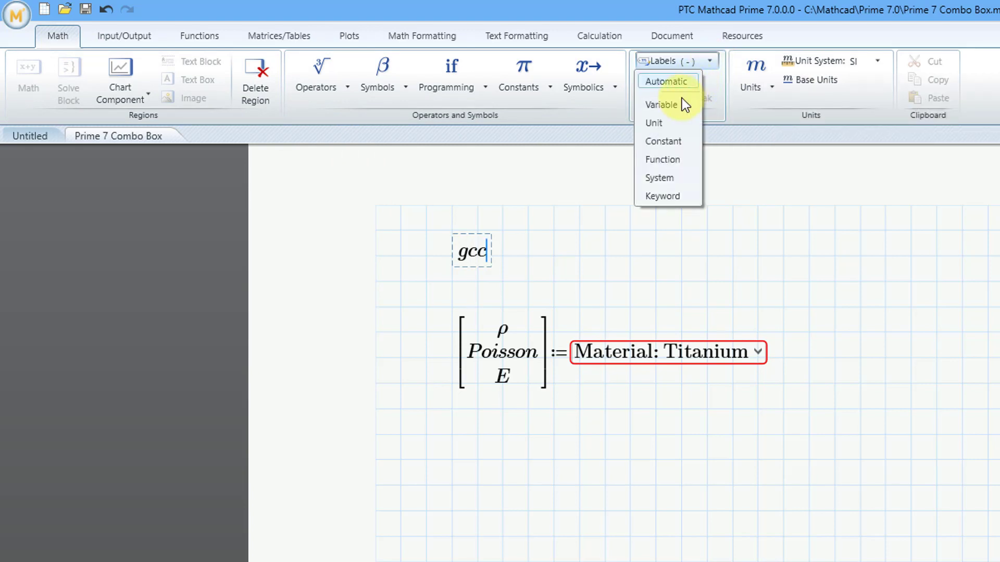
left_click(664, 123)
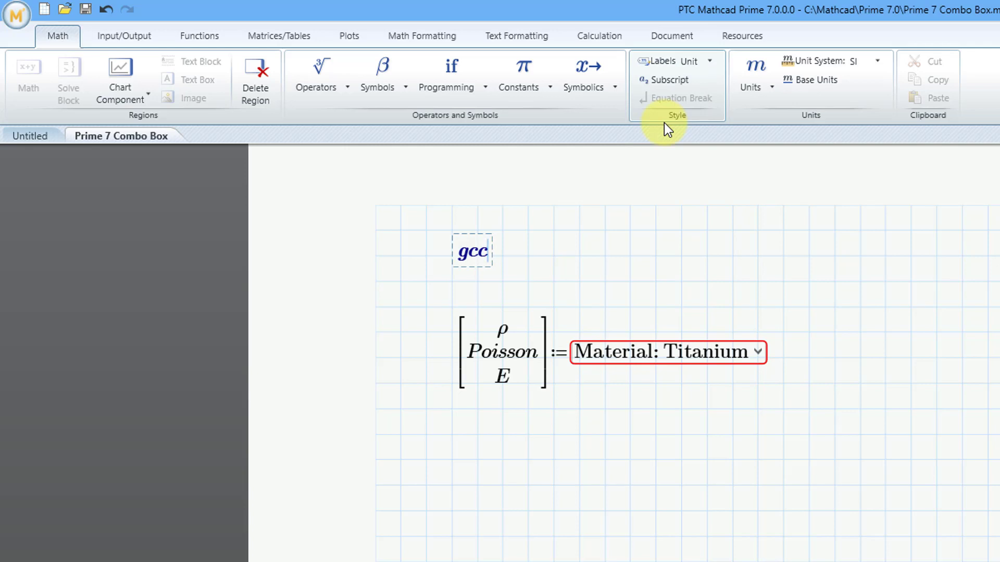
Step: Define gcc as gm divided by cm cubed
type(":=")
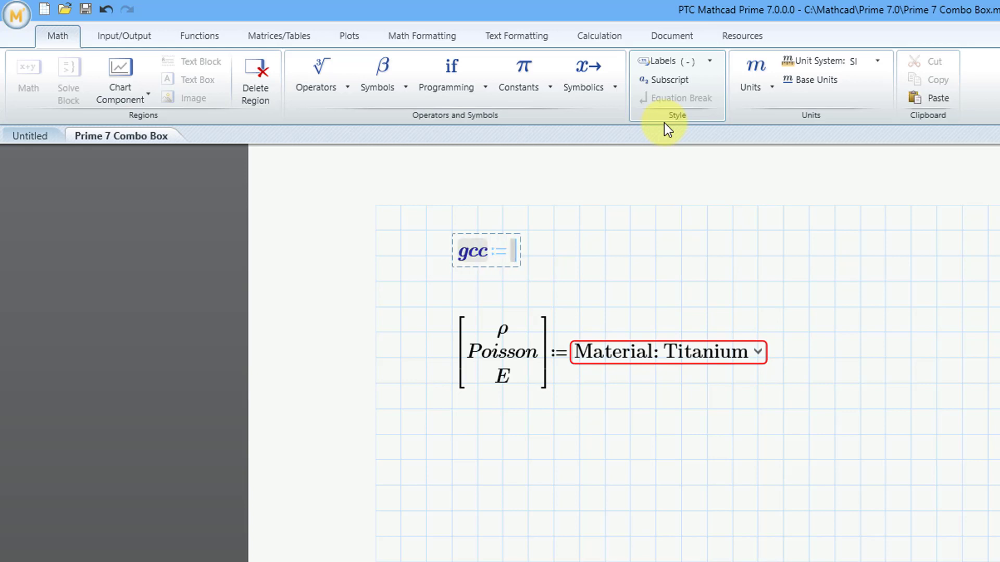
type("gm/")
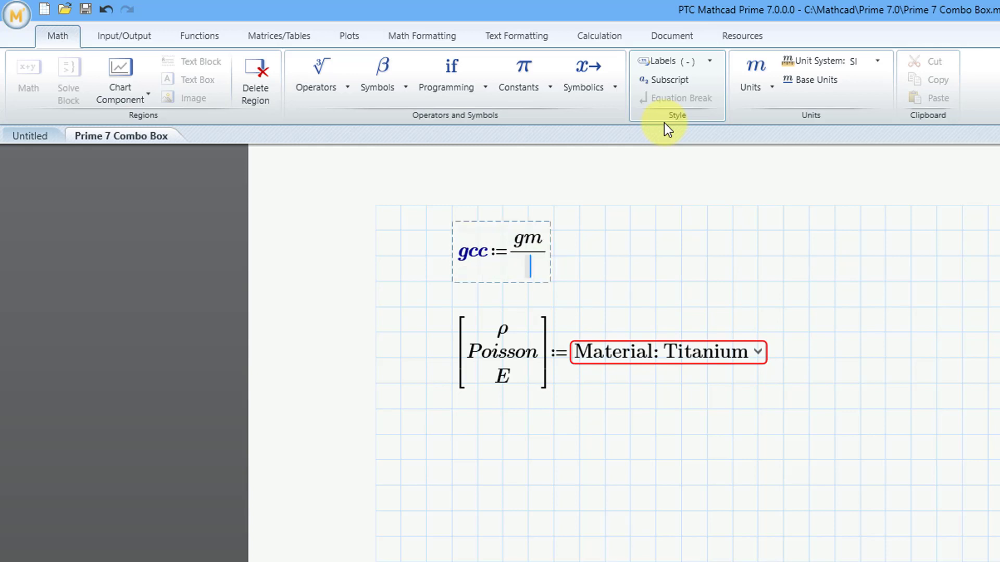
type("cm^")
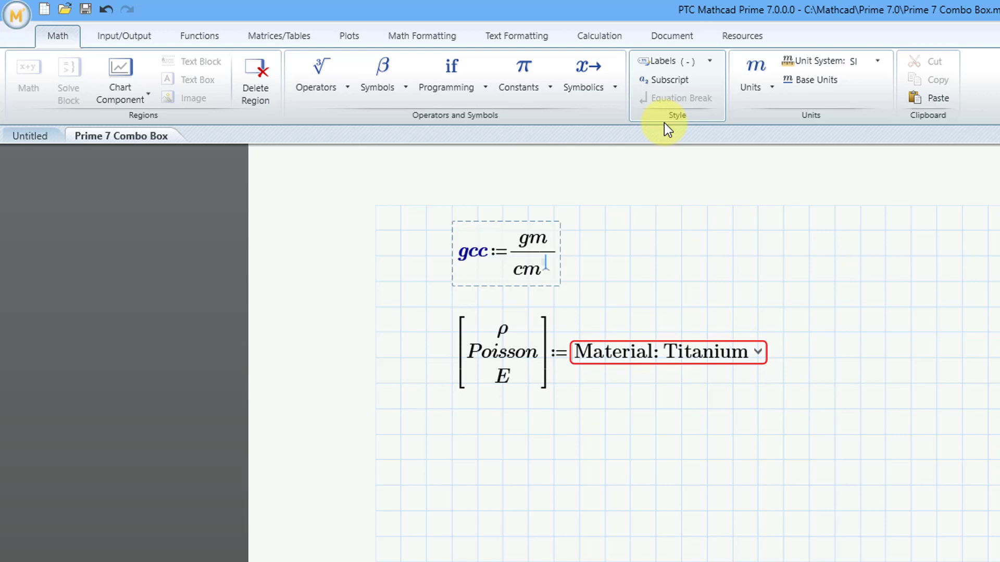
type("3")
left_click(759, 256)
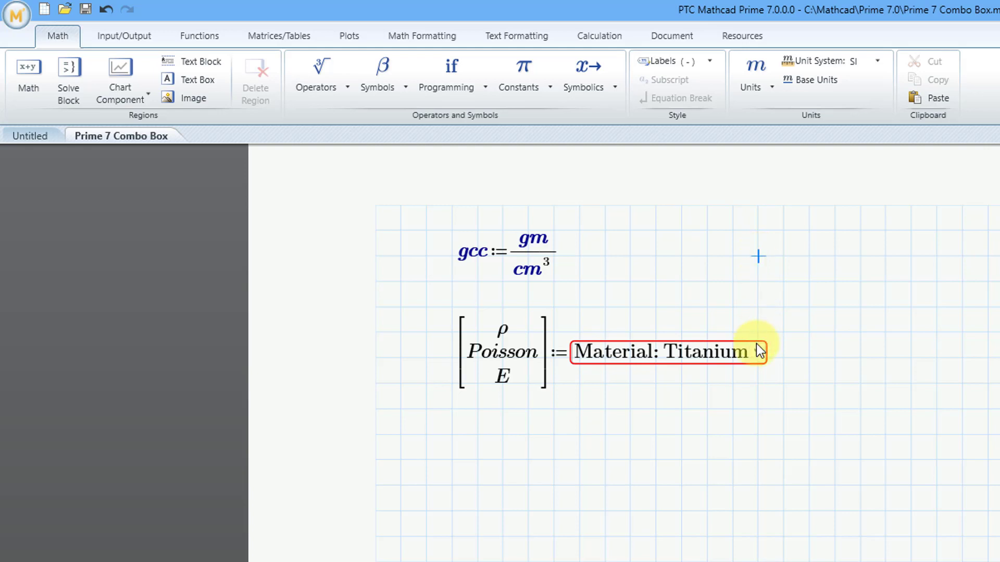
Step: Replace the units of the combo box's density column with gcc
mouse_move(756, 349)
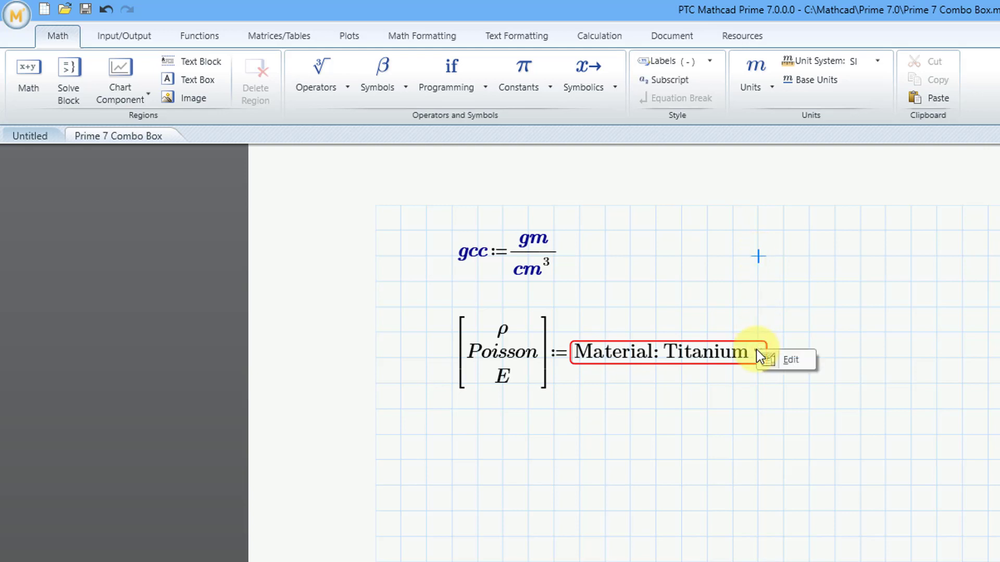
left_click(792, 360)
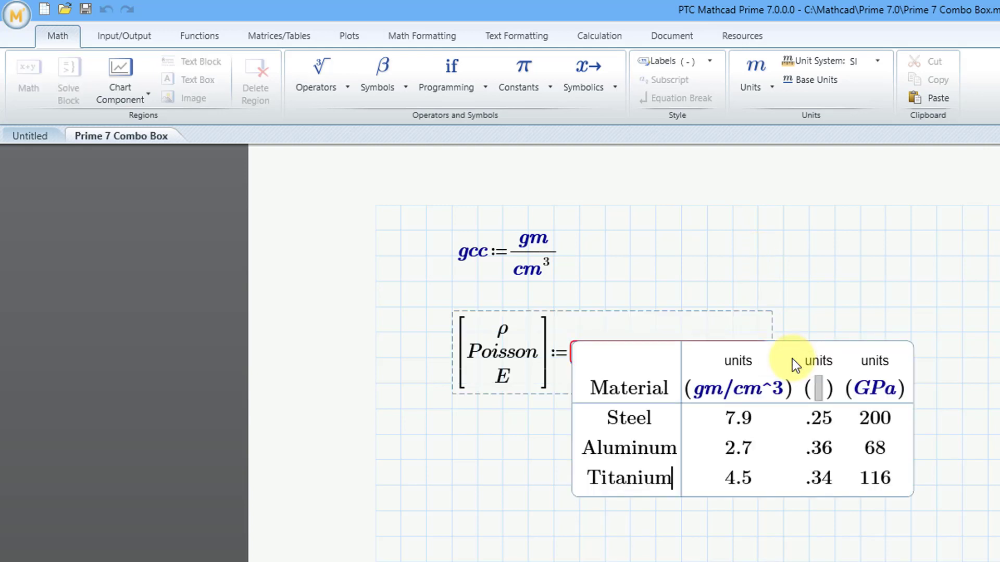
left_click(781, 390)
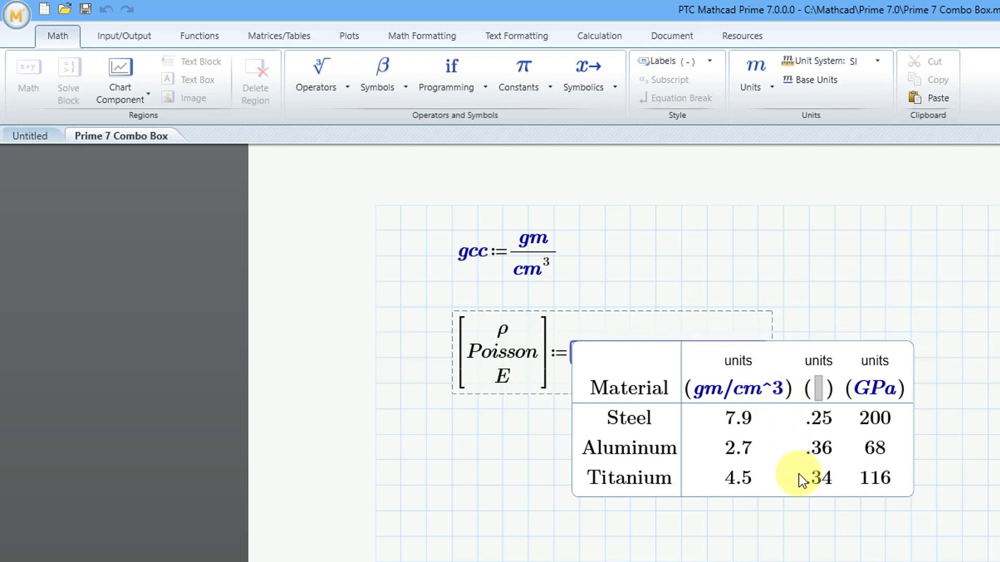
key("BackSpace")
key("BackSpace")
key("BackSpace")
key("BackSpace")
key("BackSpace")
key("BackSpace")
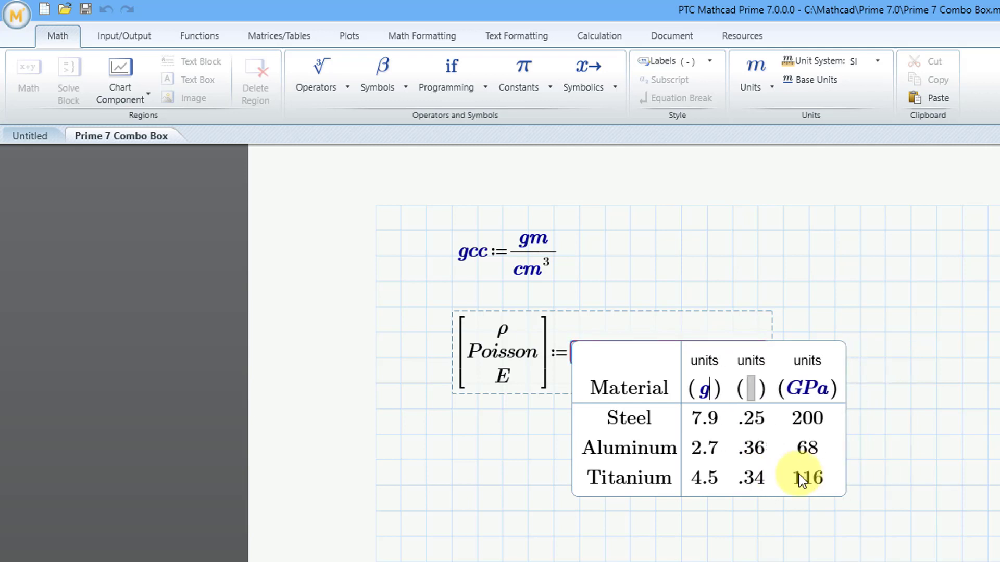
type("cc")
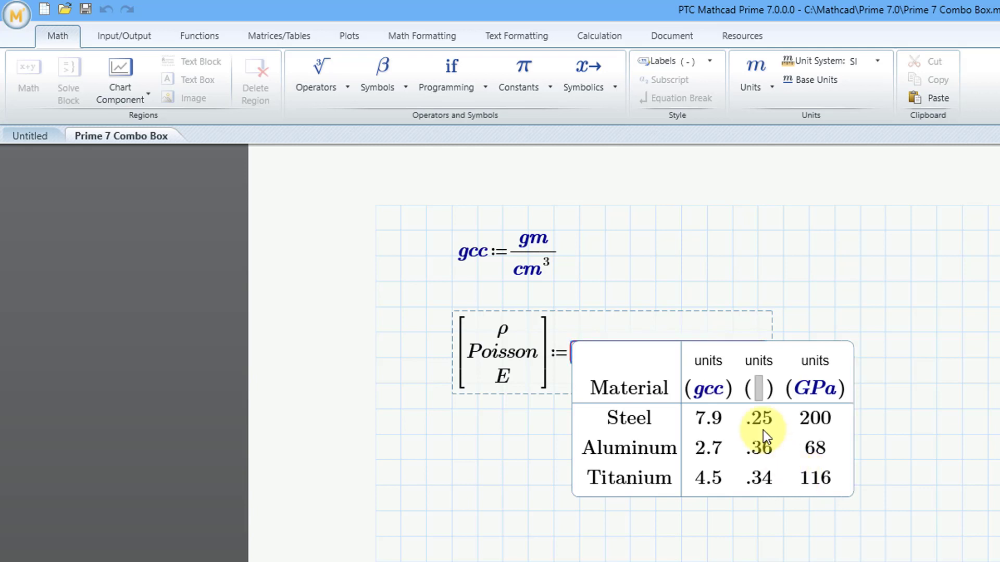
Step: Finish editing the combo box's table and check the materials offered in its list, keeping Steel selected
left_click(945, 312)
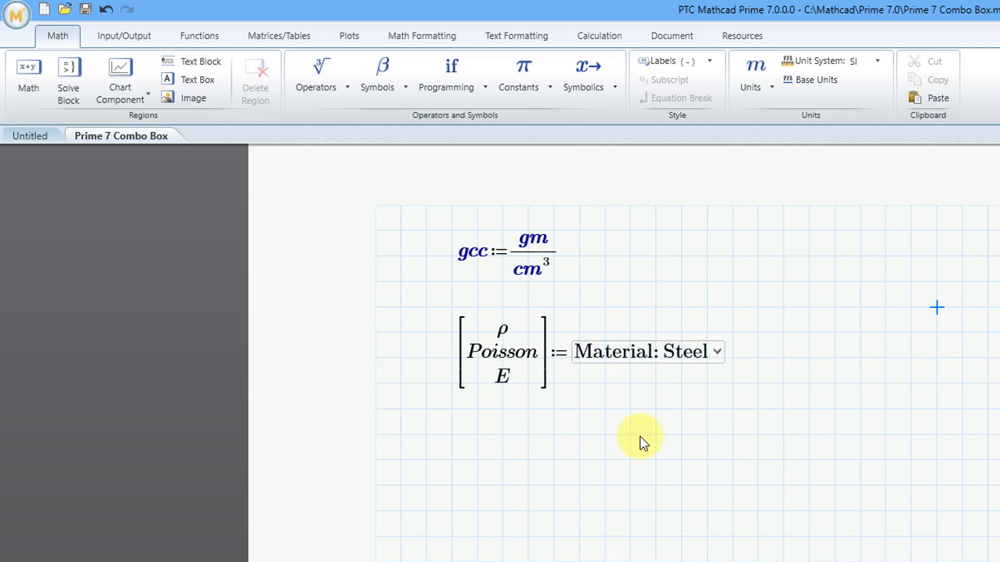
left_click(718, 352)
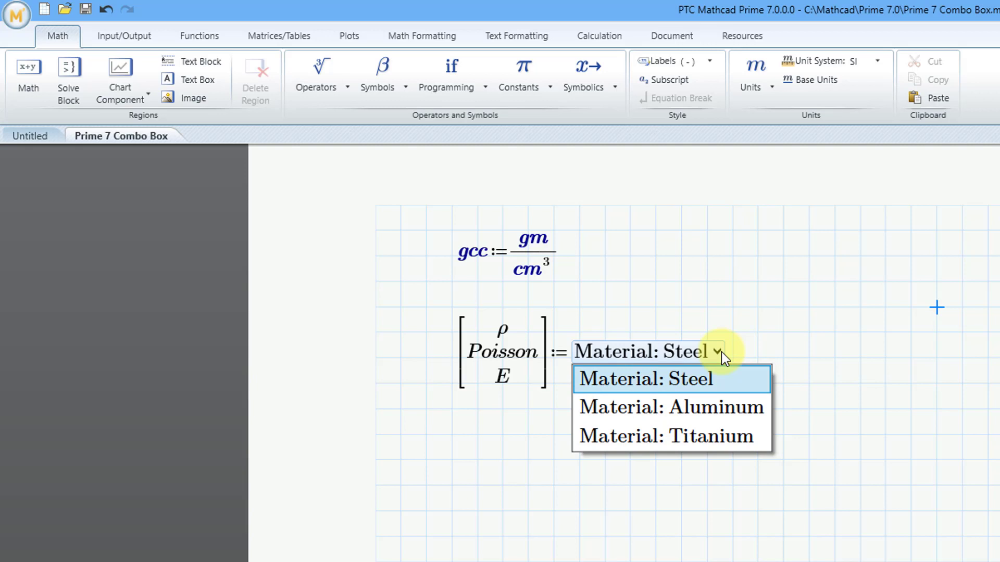
left_click(721, 352)
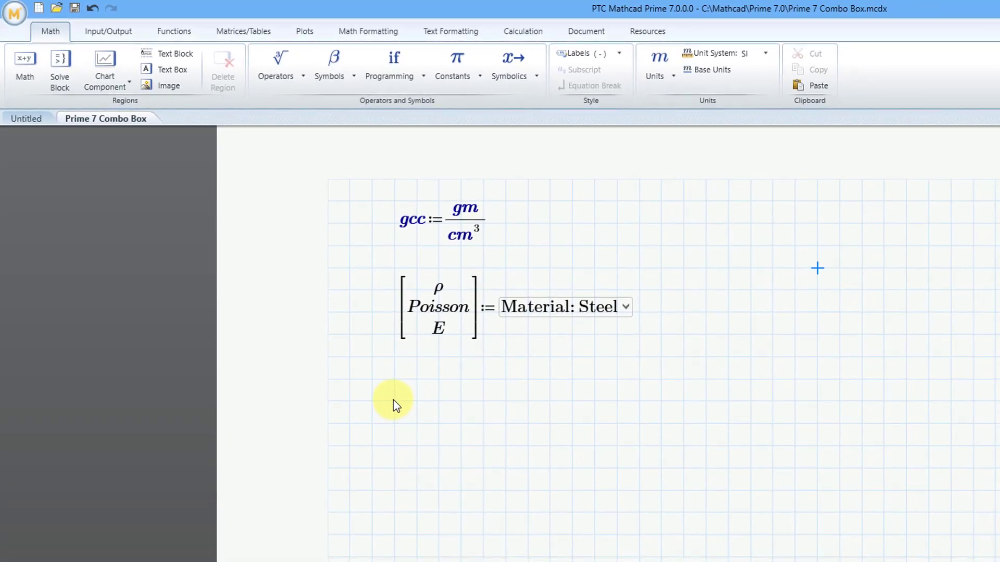
Step: Evaluate ρ and, beneath it, E in the empty space below the combo box definition
left_click(394, 401)
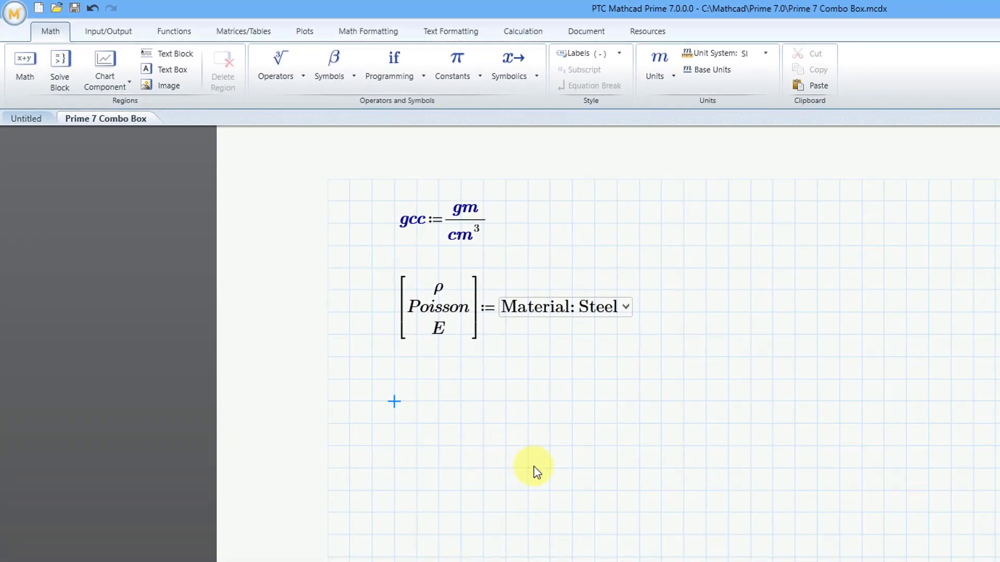
type("r")
key("ctrl+g")
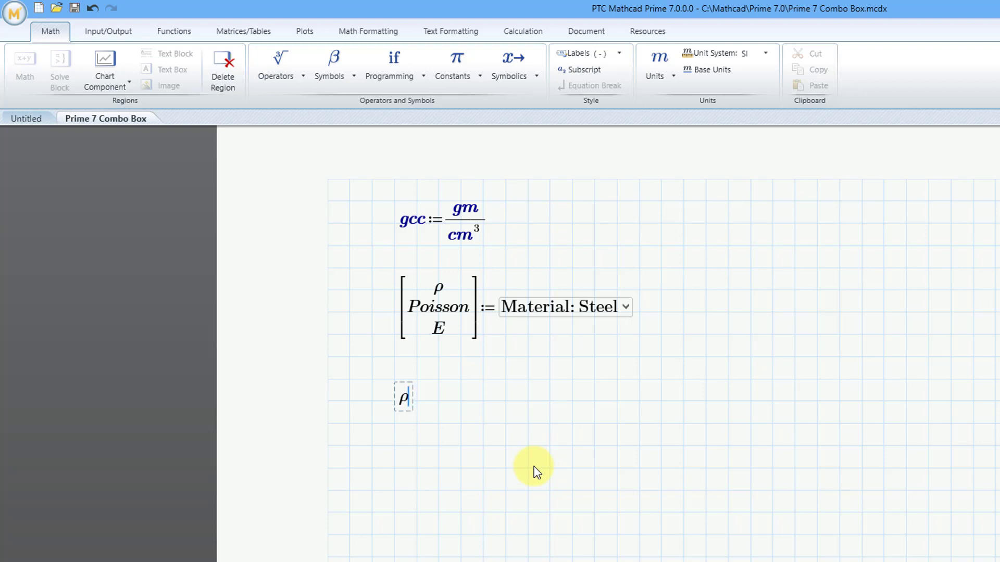
type("=(7.9·10^3)·kg/m^3")
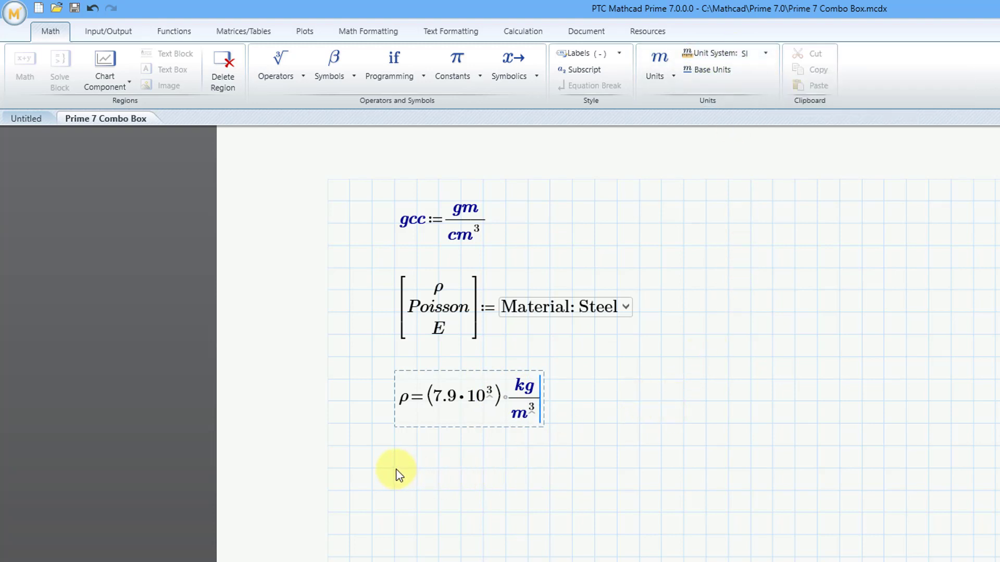
left_click(394, 491)
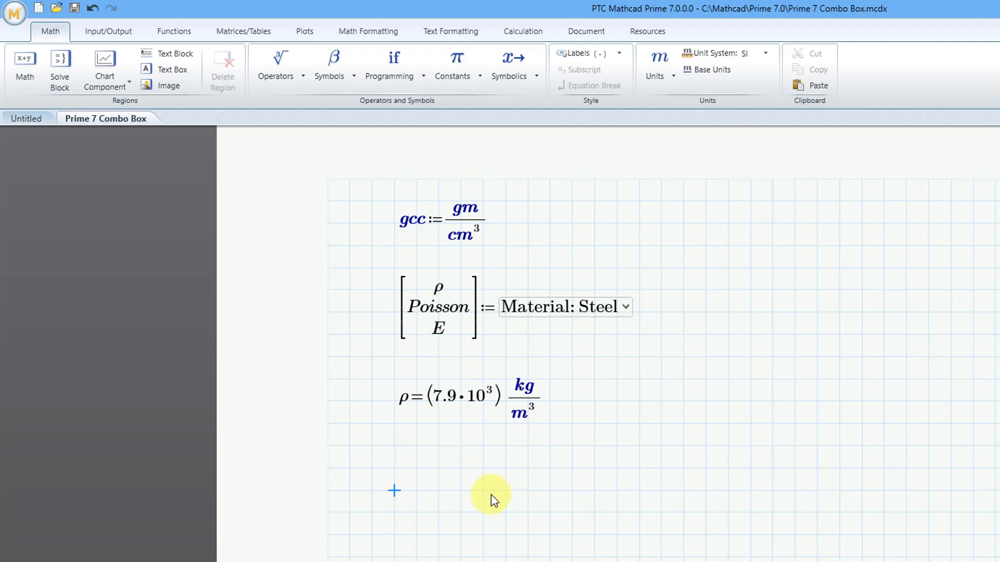
type("E=(2·10^11)·Pa")
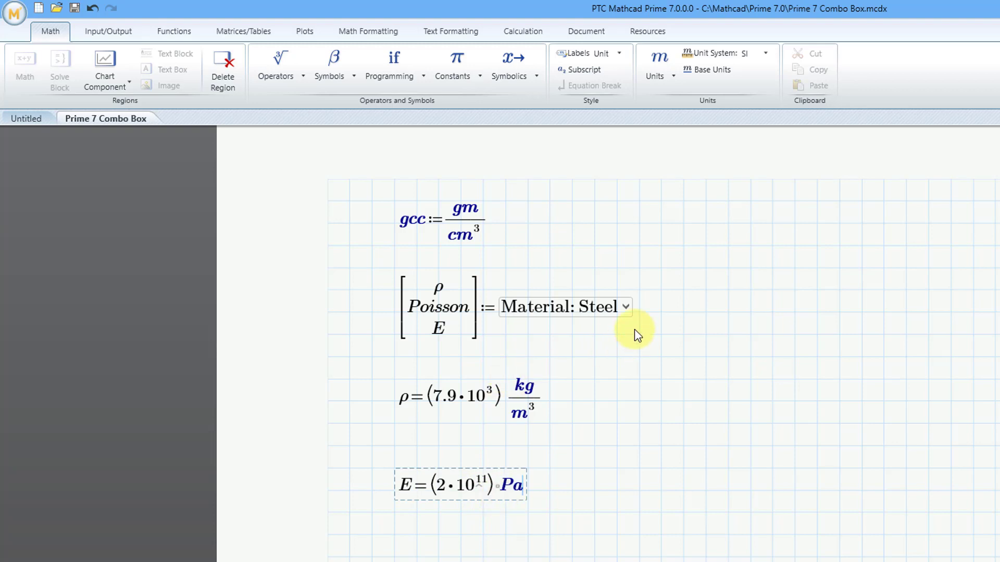
Step: Switch the combo box's material to Aluminum and finally to Titanium to test the ρ and E evaluations
left_click(625, 307)
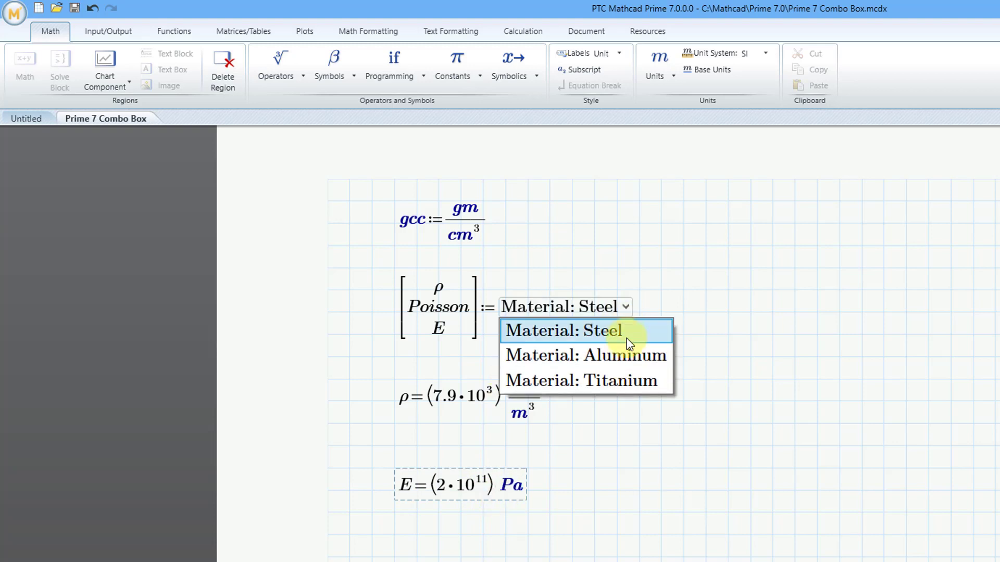
left_click(632, 356)
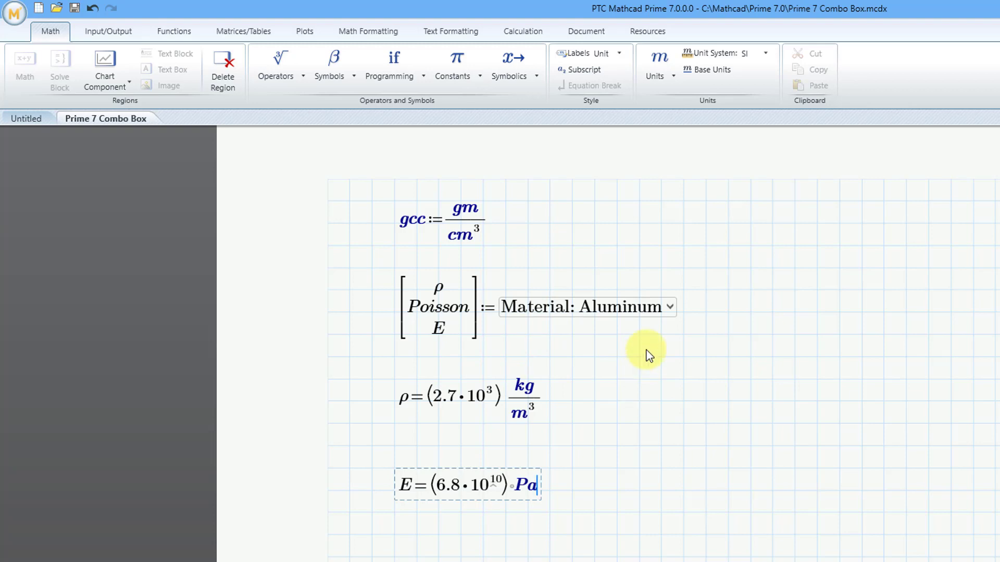
left_click(662, 314)
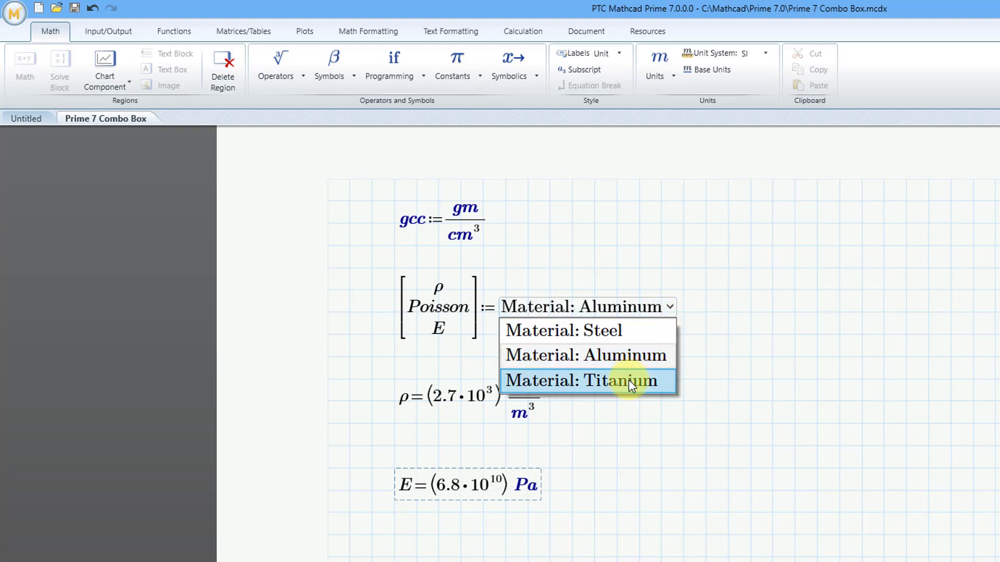
left_click(629, 380)
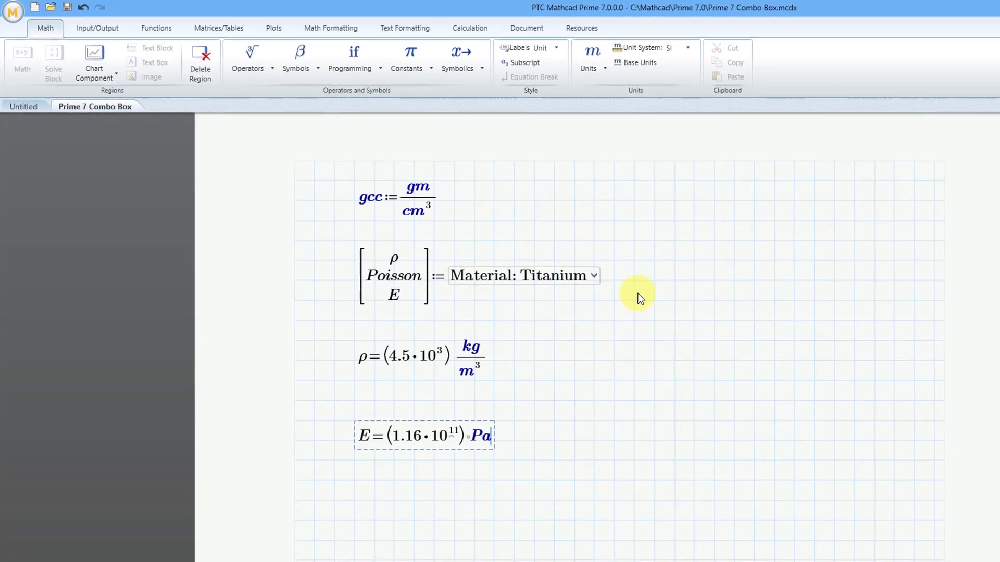
left_click(352, 517)
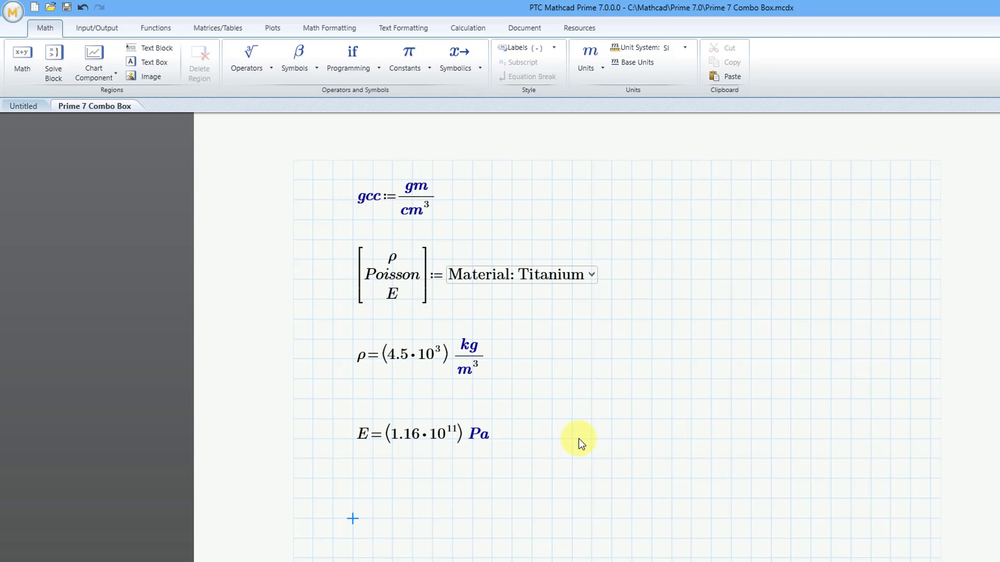
type("P")
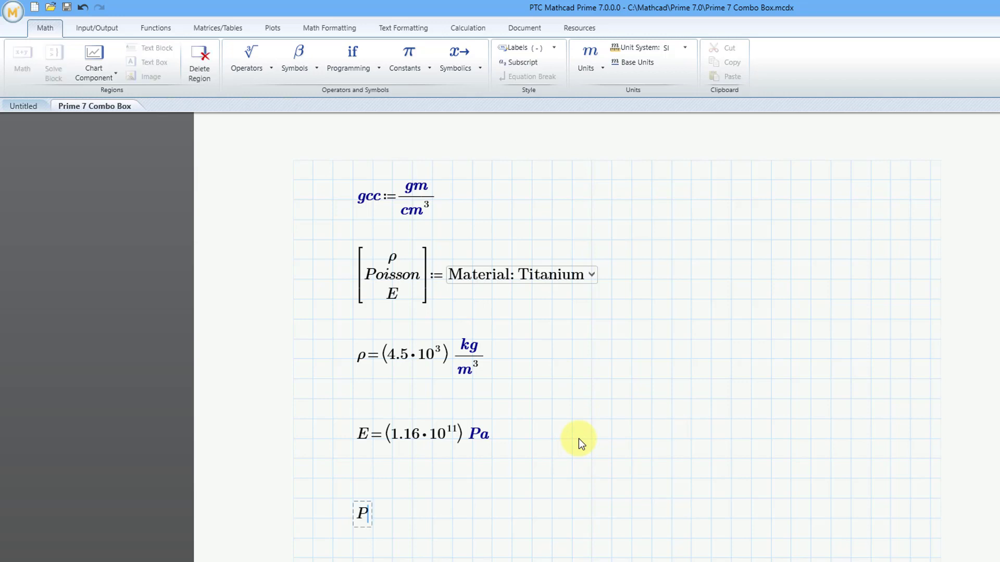
type(":=")
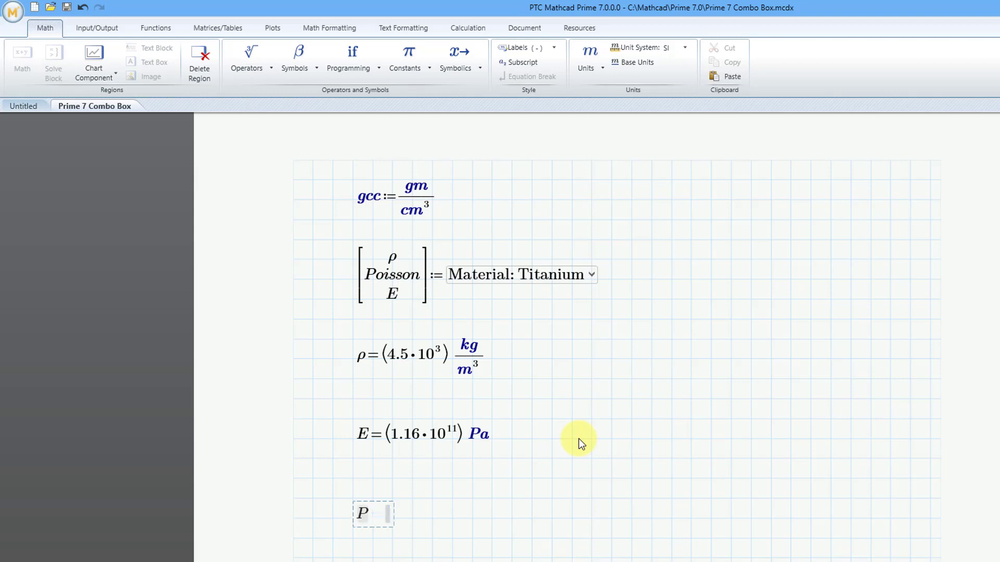
type("10,000..")
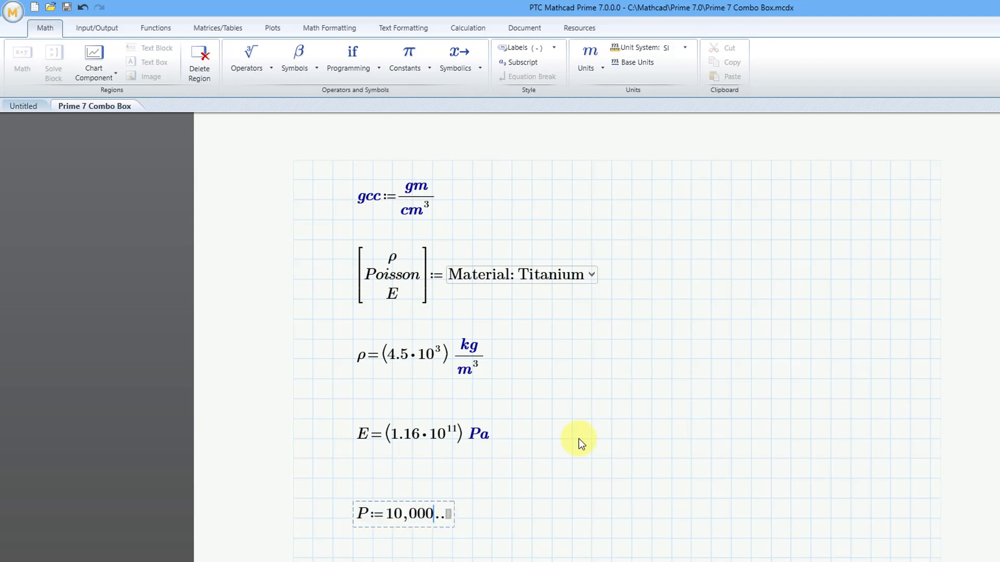
left_click(381, 500)
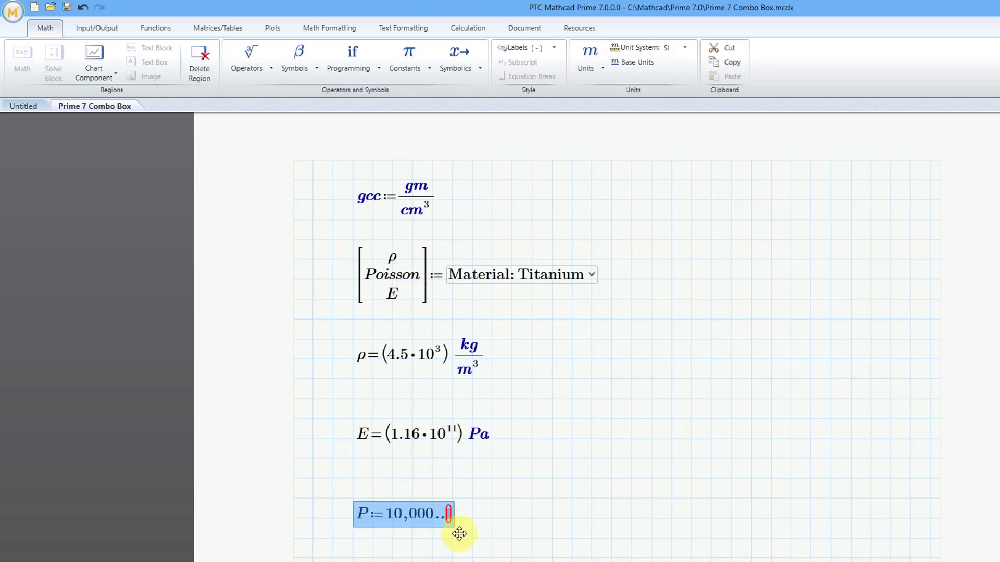
key("ctrl+x")
Step: Define the load P as 10000 lbf below the E evaluation
type("P")
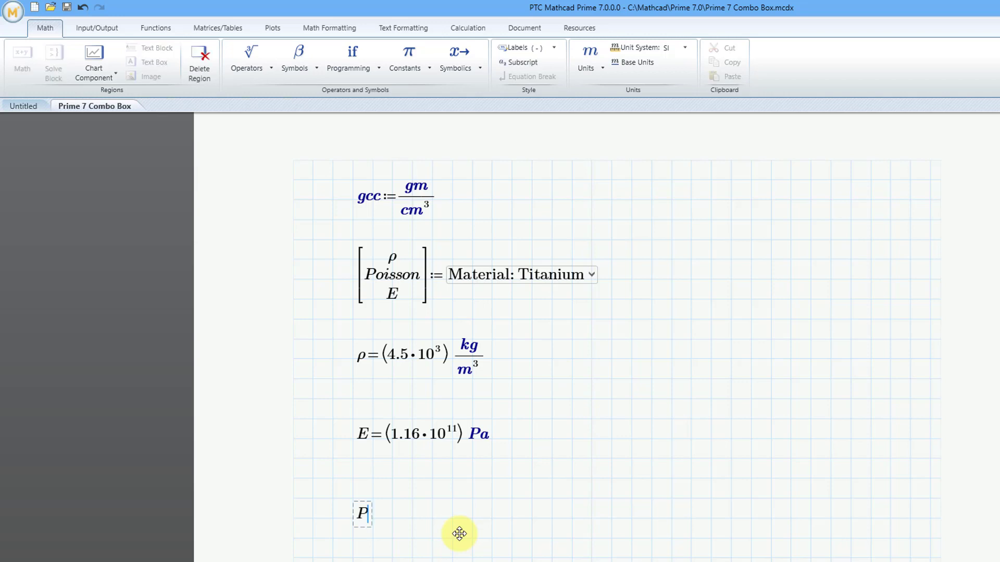
type(":=10000")
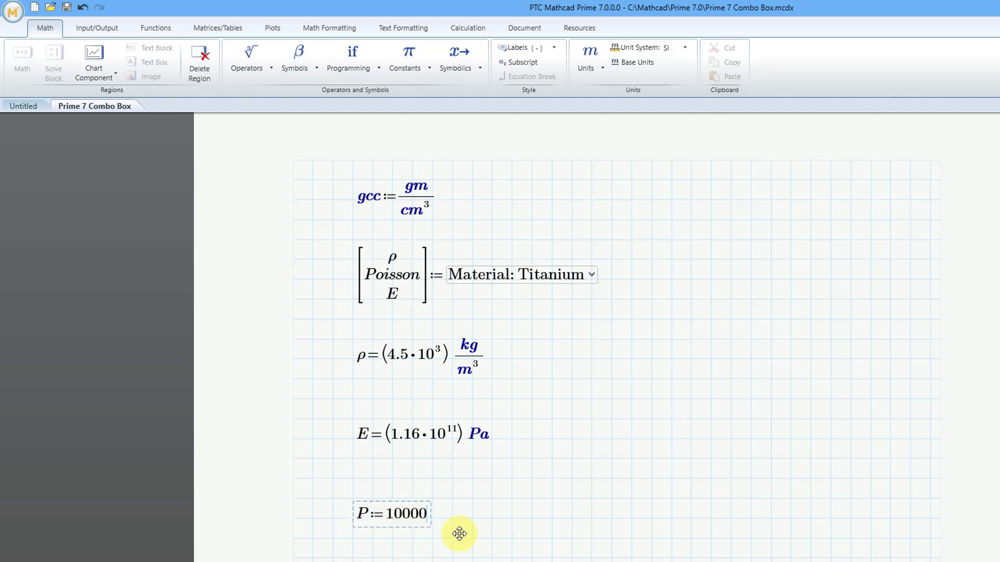
type("*")
type("lbf")
key("Return")
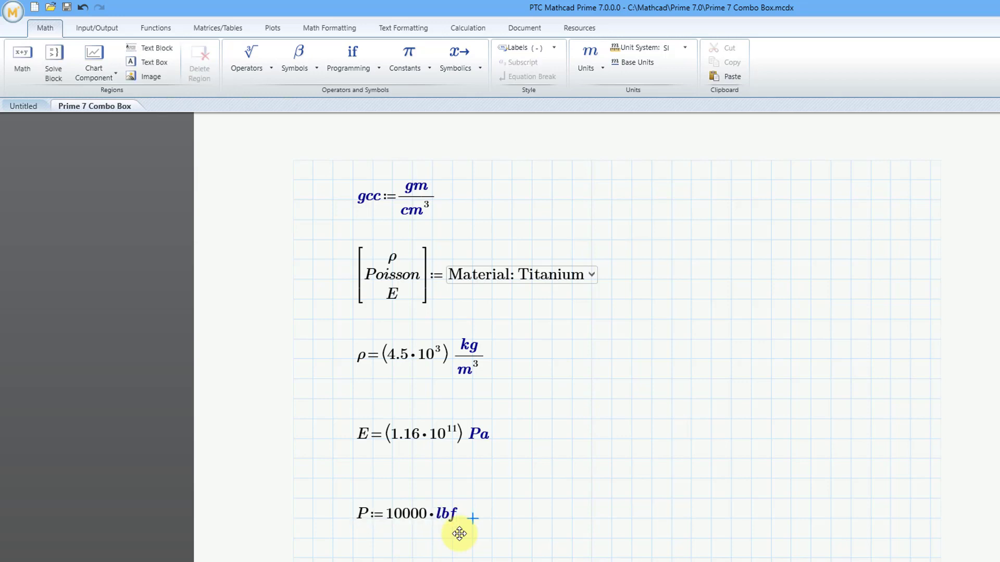
Step: Define the length L as 10 ft on the same line as P, a few grid squares after it
key("Right")
key("Right")
key("Right")
type("L")
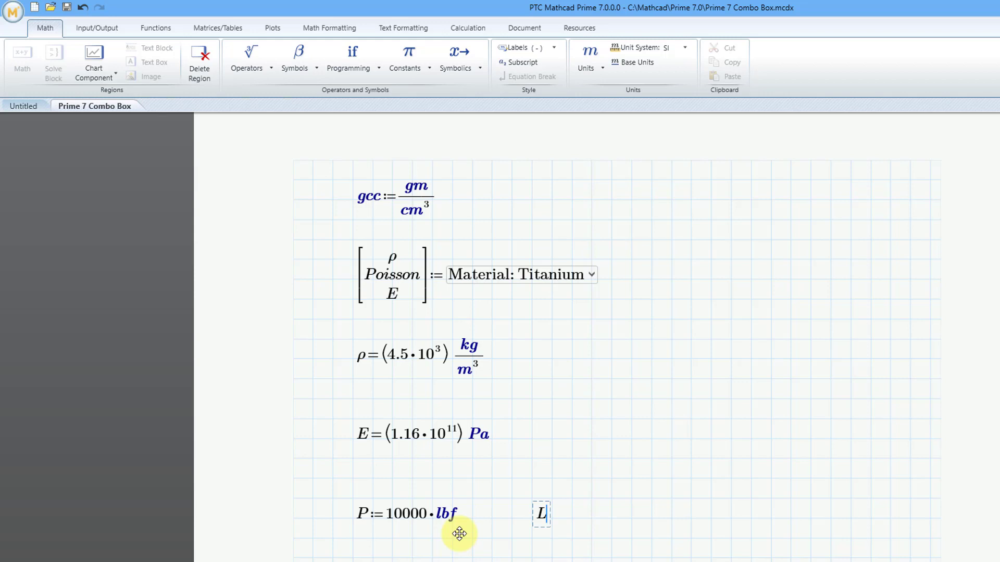
type(":=")
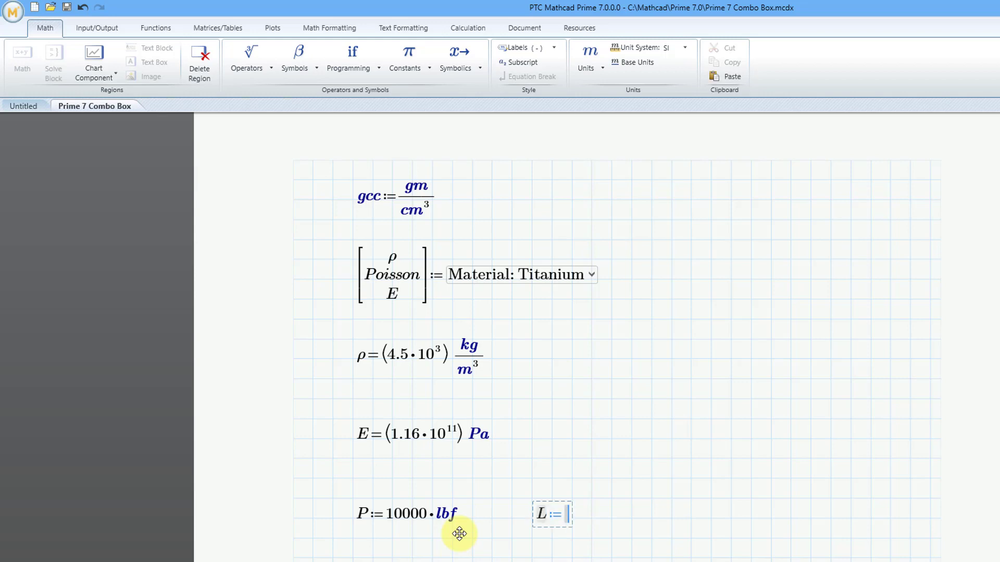
type("10*ft")
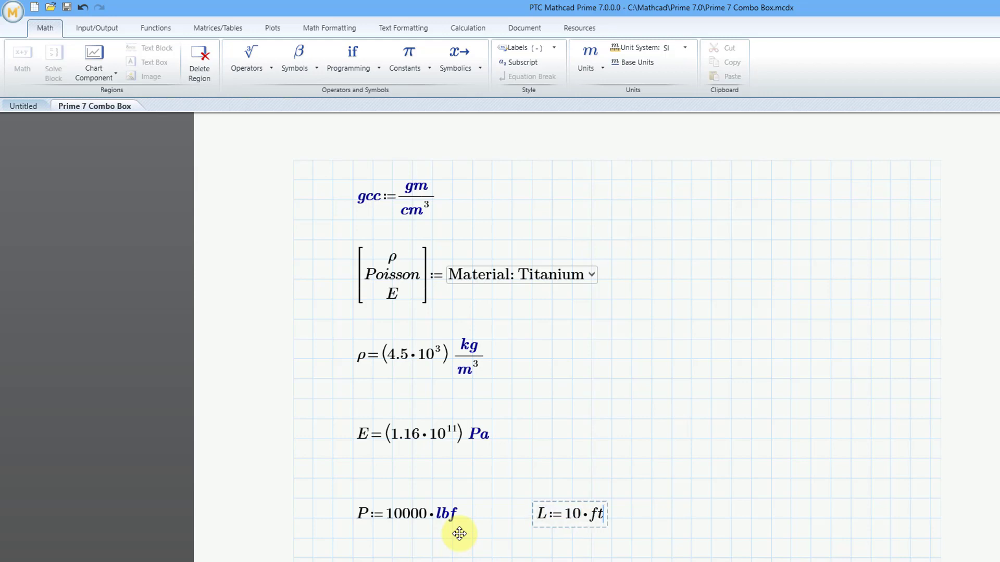
Step: Define the area A as 8 in squared on the same line, a few grid squares after L
key("Right")
key("Right")
key("Right")
key("Right")
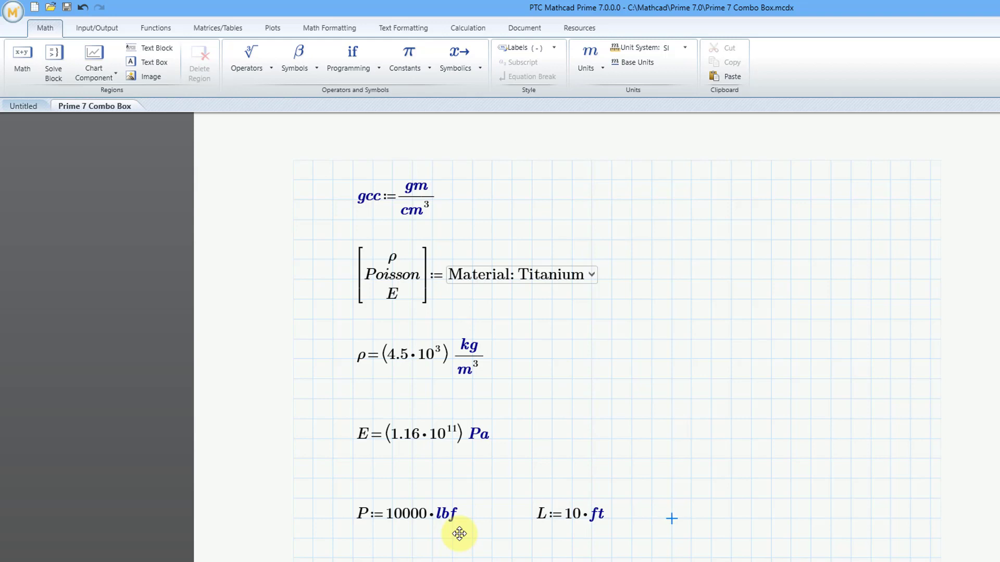
type("A:8")
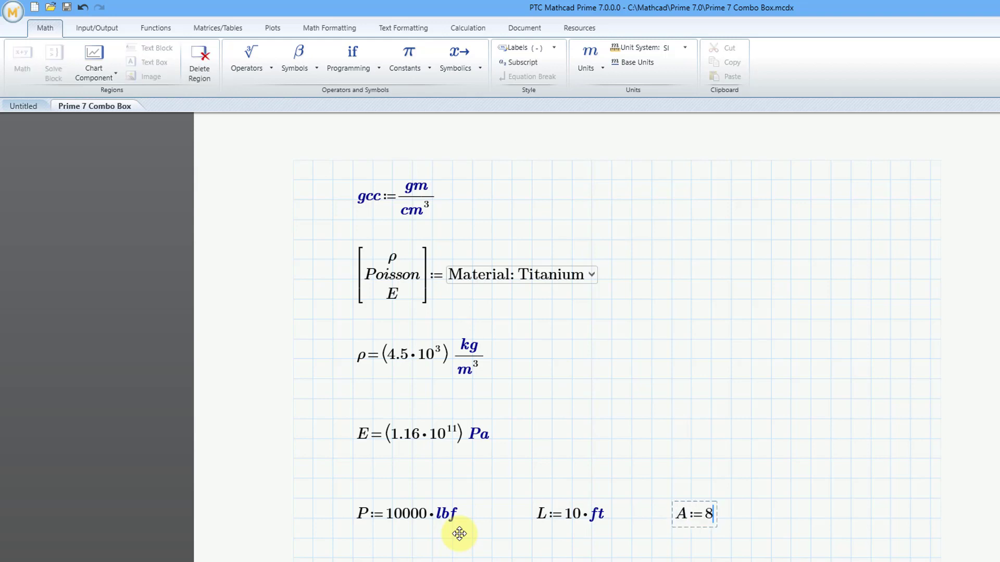
type("*")
type("in")
type("^2")
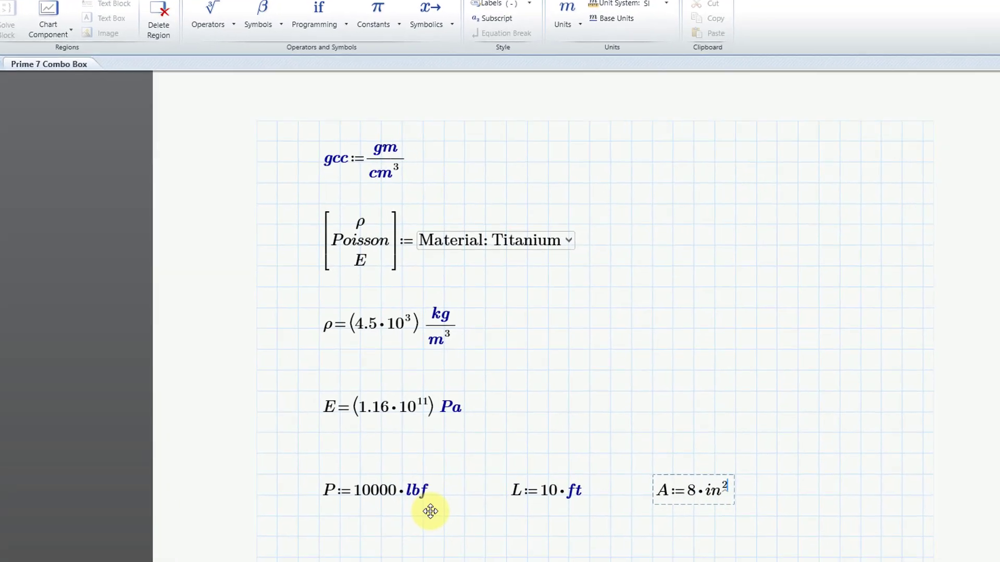
key("Return")
Step: Start a definition of δ below P as a fraction with P·L as its numerator
key("Down")
key("Down")
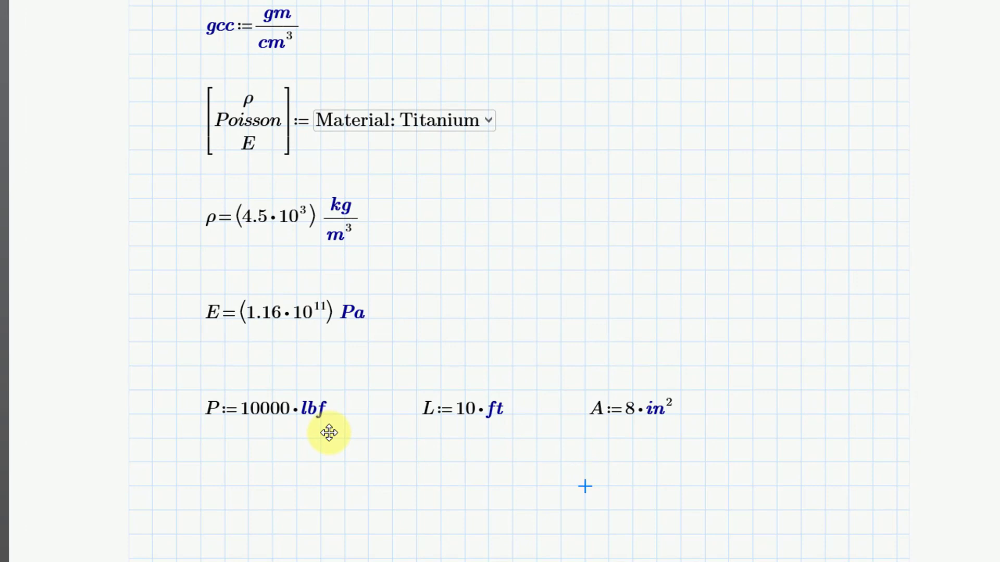
key("Left")
key("Left")
key("Left")
key("Left")
key("Left")
key("Left")
key("Left")
key("Left")
key("Left")
key("Left")
key("Left")
key("Left")
key("Left")
key("Left")
key("Down")
key("Left")
key("Left")
type("d")
key("ctrl+g")
type(":P*L")
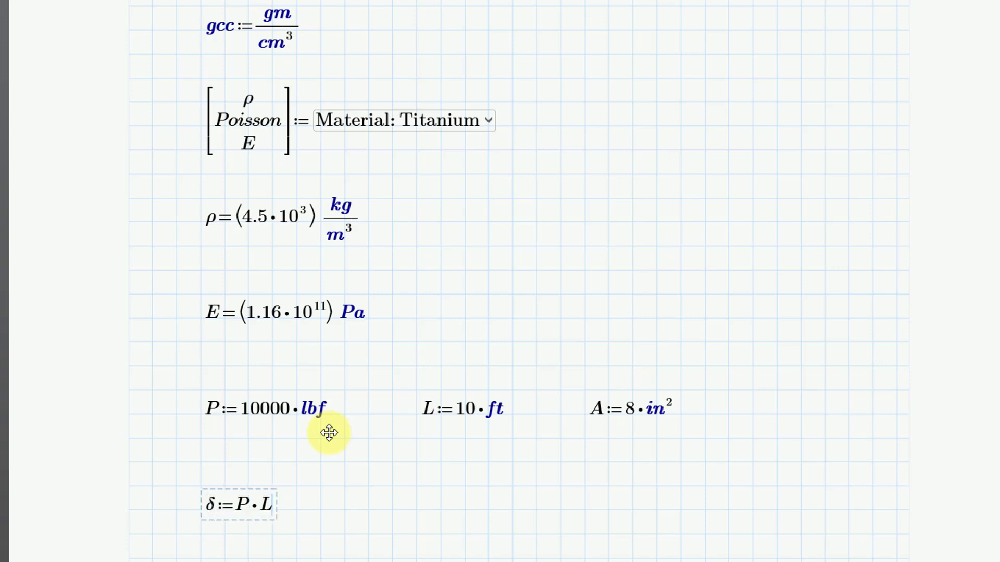
key("space")
key("space")
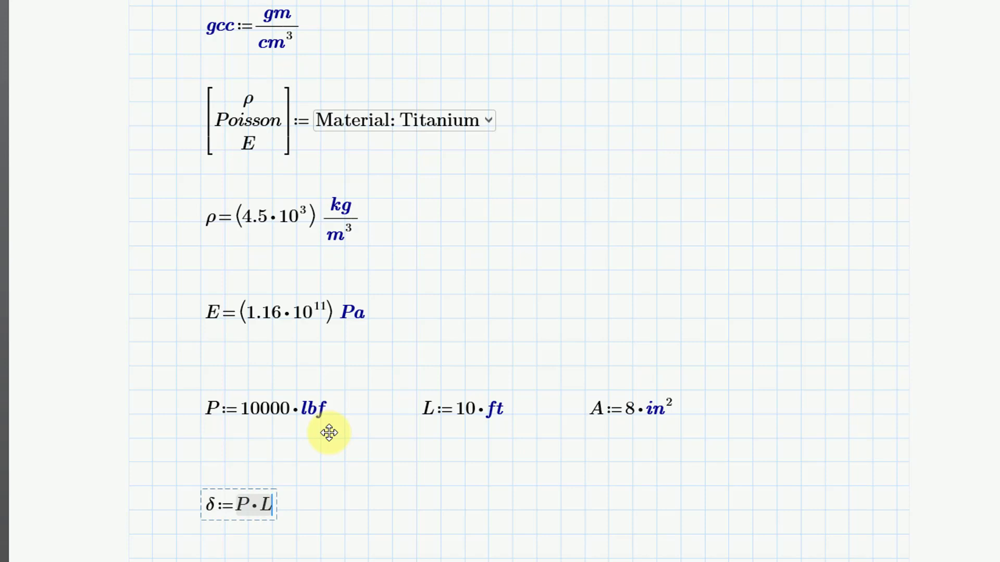
type("/")
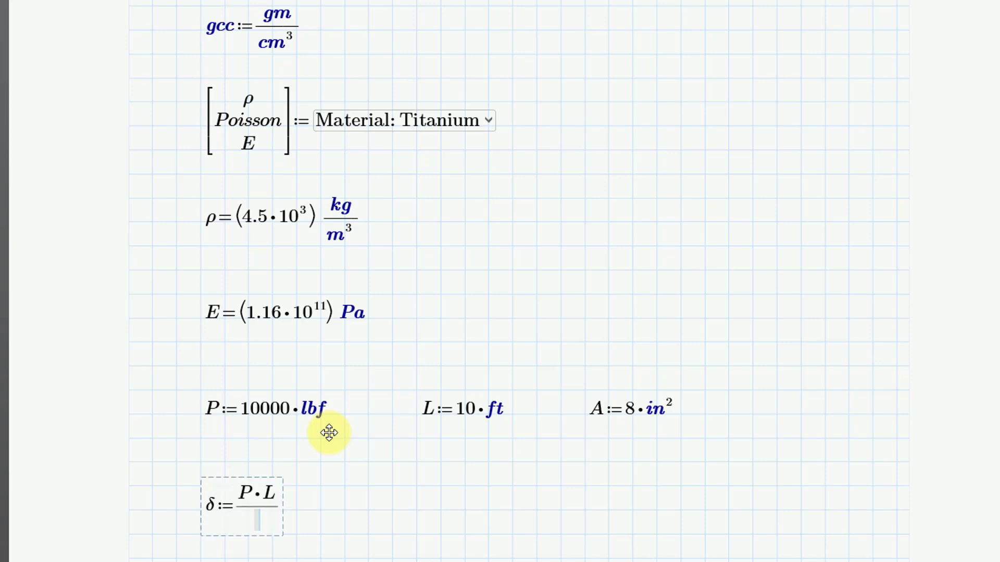